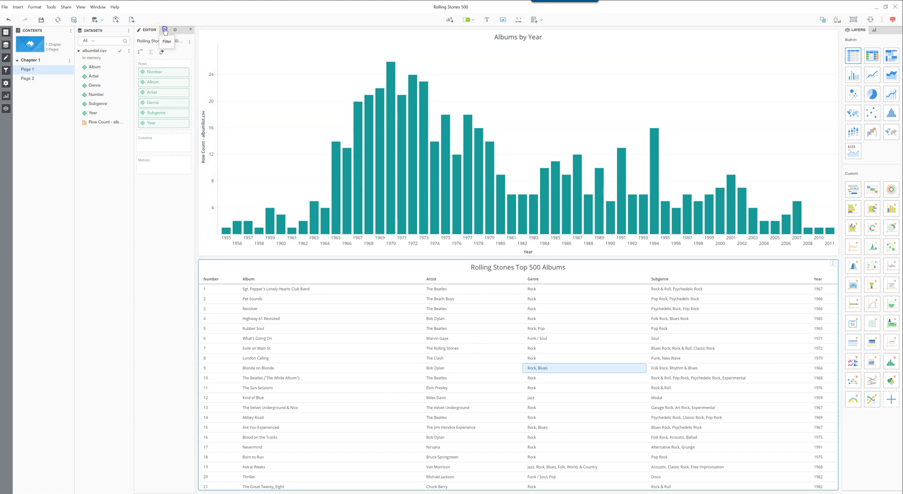
Show the chapter Filter panel, preview Page 2's year count table, then return to Page 1
click(165, 30)
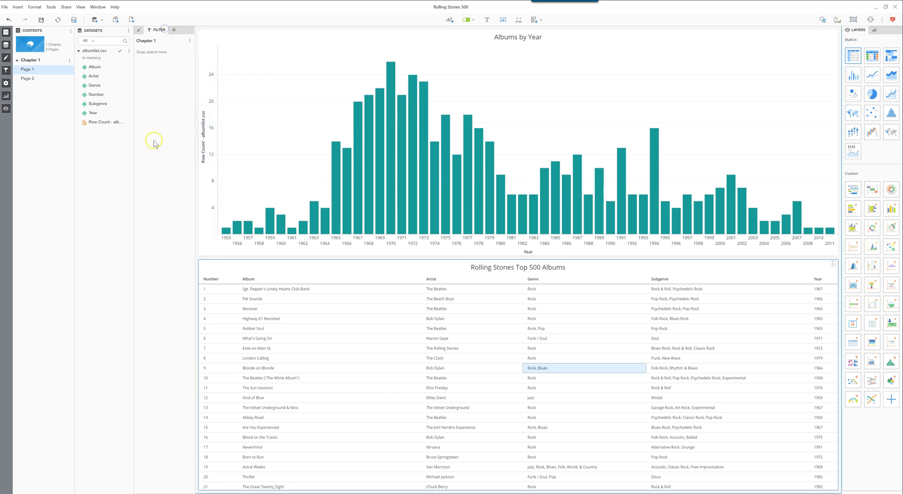
click(32, 71)
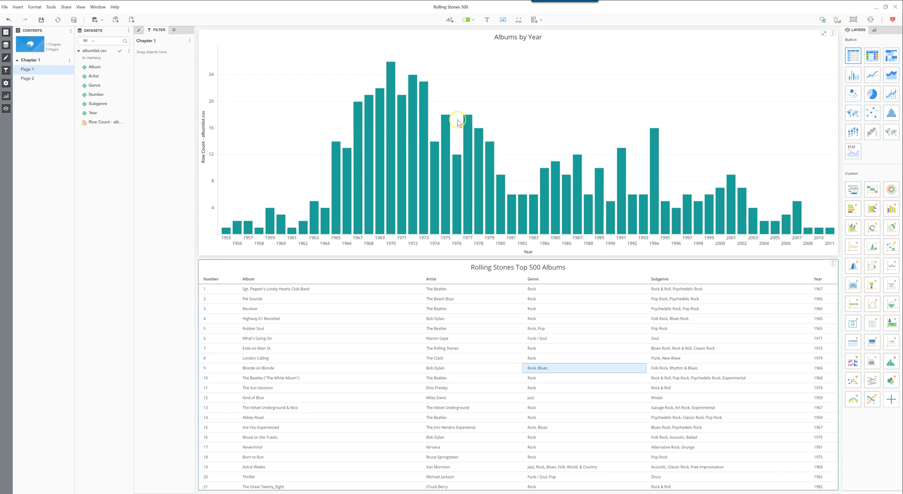
mouse_move(445, 160)
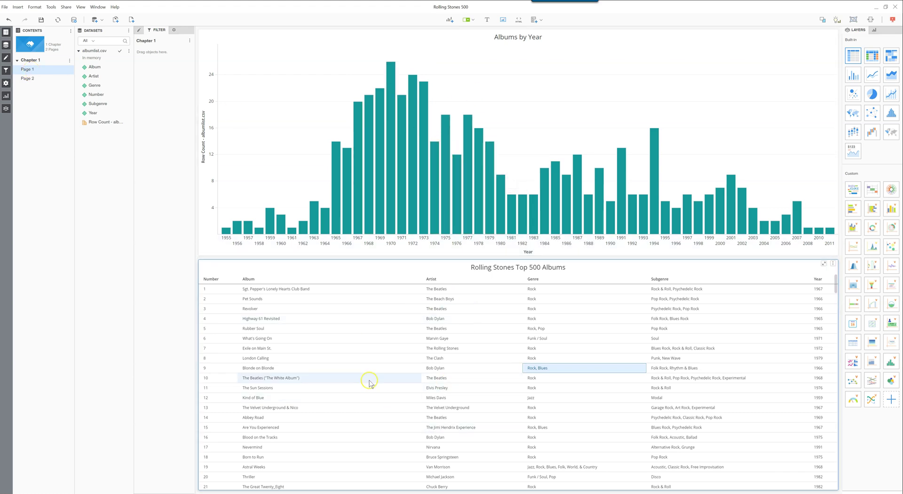
click(28, 79)
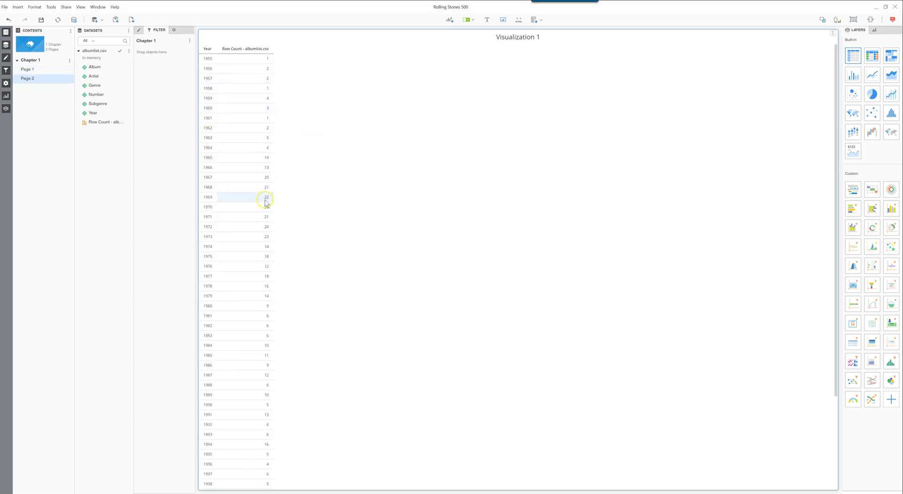
click(27, 69)
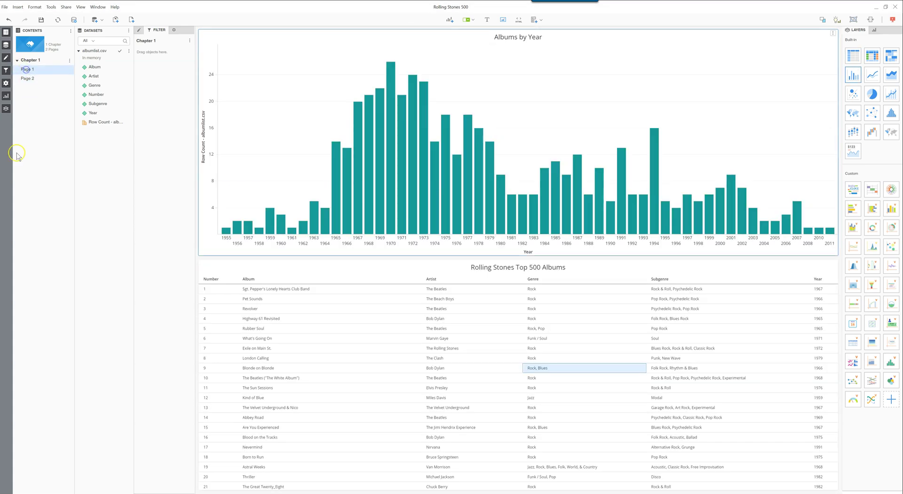
Select the Albums by Year chart and dismiss the filter panel's options menu
click(154, 30)
click(207, 41)
click(188, 42)
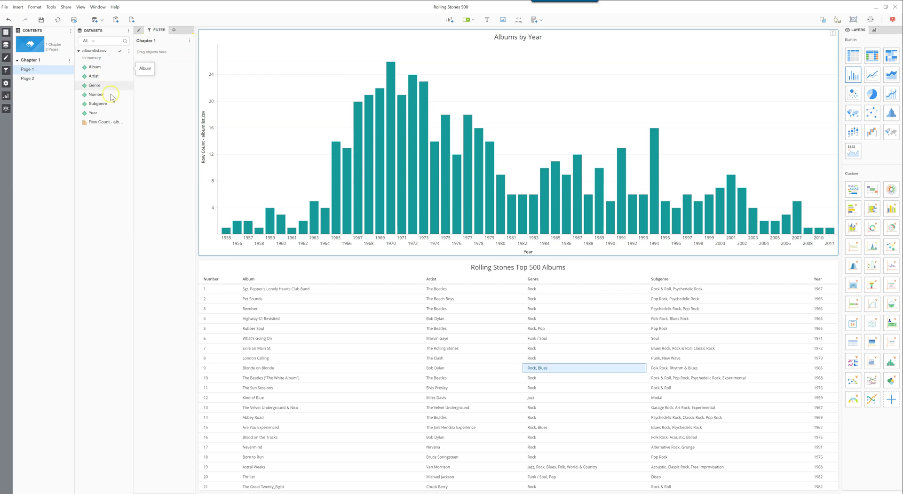
click(153, 72)
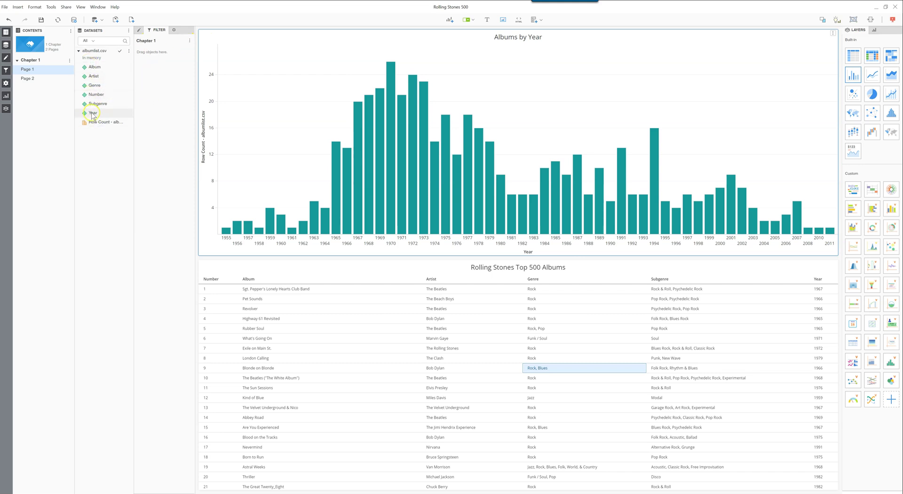
Add Year as a Chapter 1 filter limited to 1959 and view it on Page 2
drag(93, 114, 150, 81)
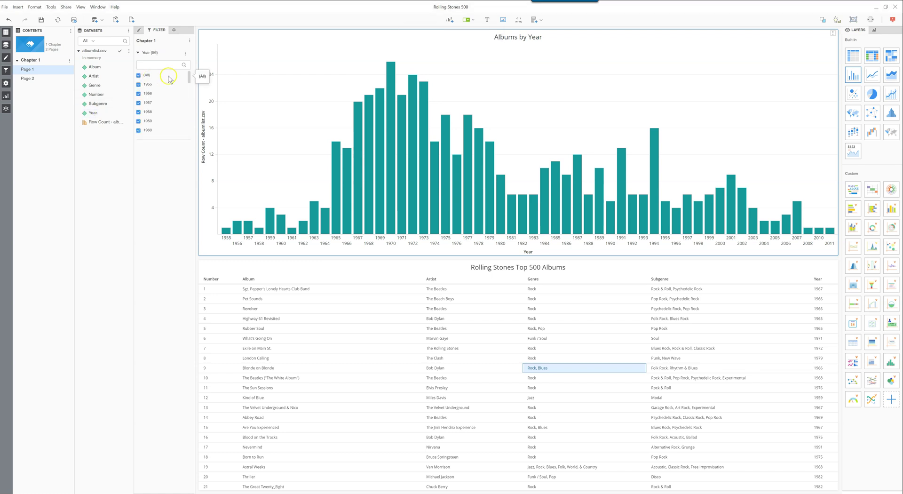
click(179, 122)
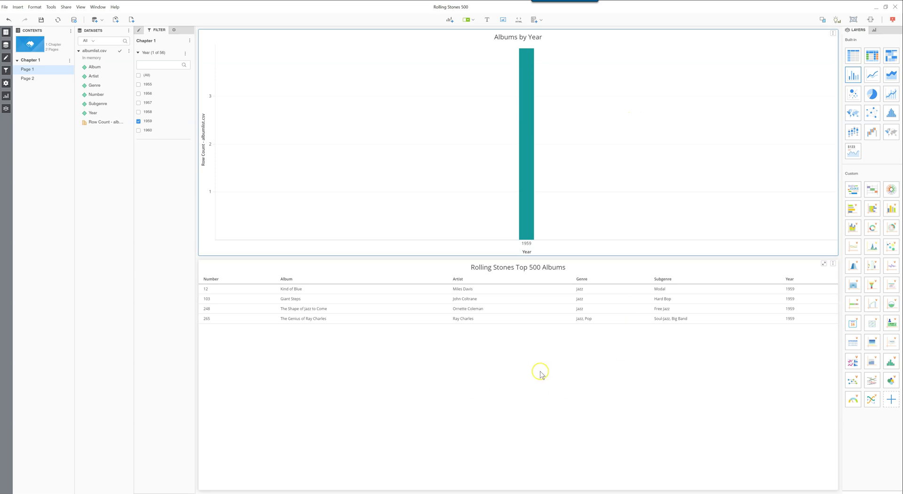
click(30, 78)
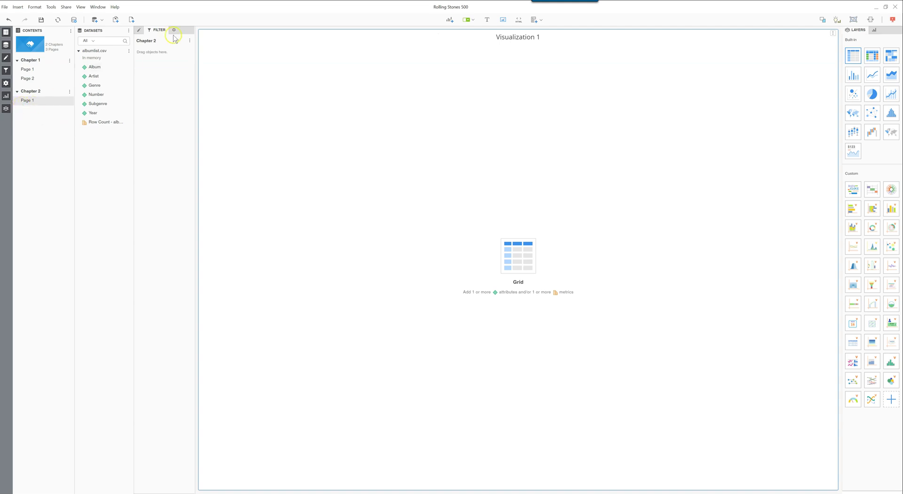
On Chapter 1's Page 2, select all years, then exclude 1955 through 1958
click(33, 69)
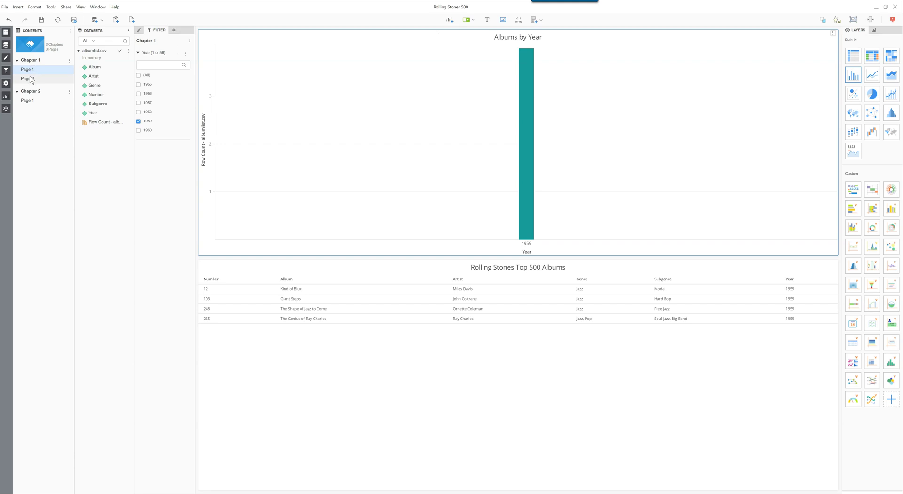
click(30, 79)
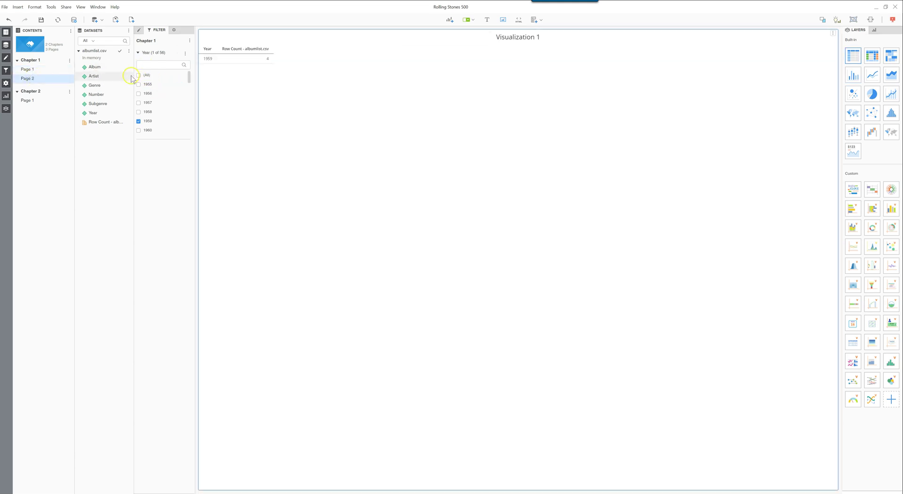
click(138, 76)
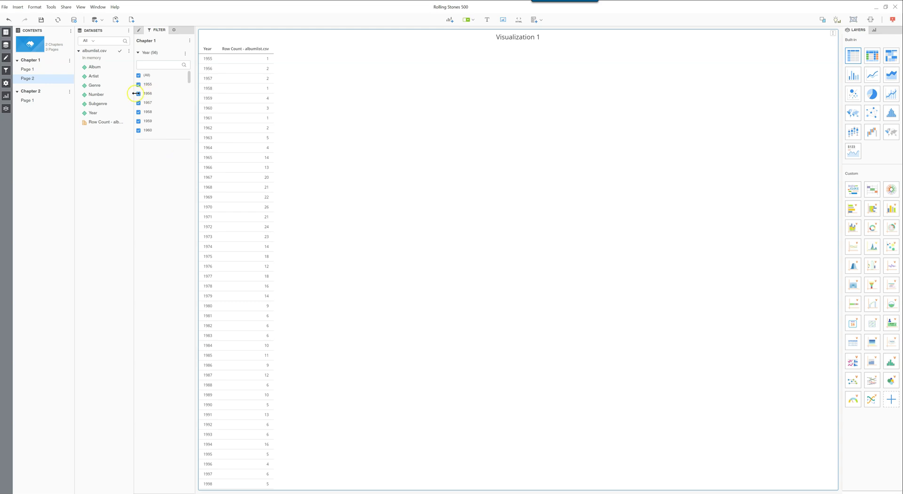
click(138, 84)
click(139, 93)
click(139, 102)
click(139, 112)
Re-include all years, keep only 1959, then restore (All) years
click(138, 75)
click(180, 122)
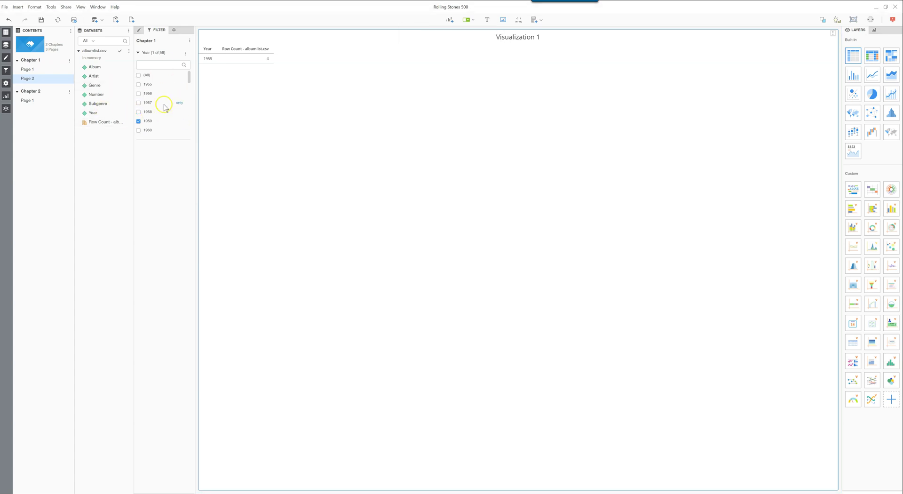
click(139, 75)
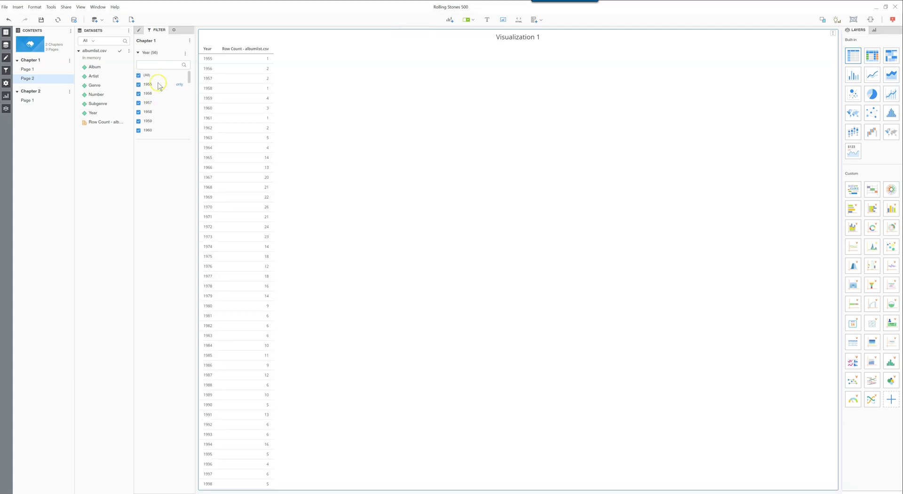
Display the Year filter as a search box, search 1959, select it and remove it
click(186, 55)
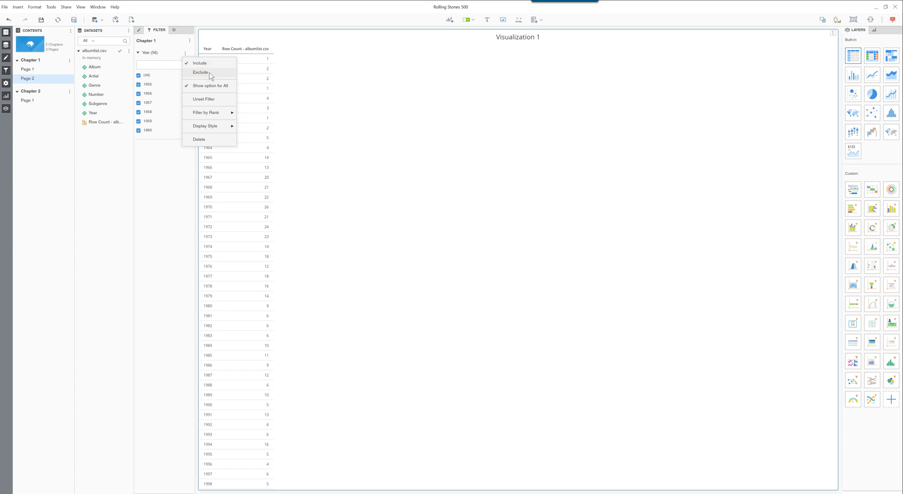
mouse_move(200, 130)
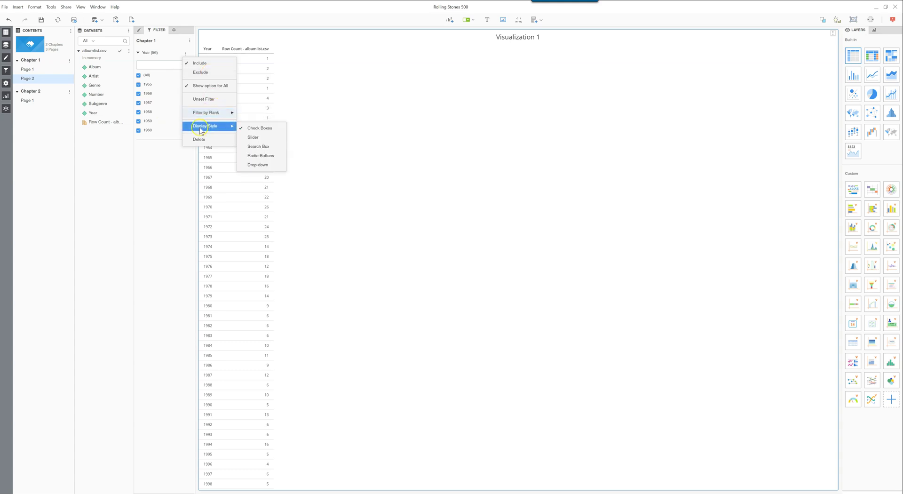
click(258, 146)
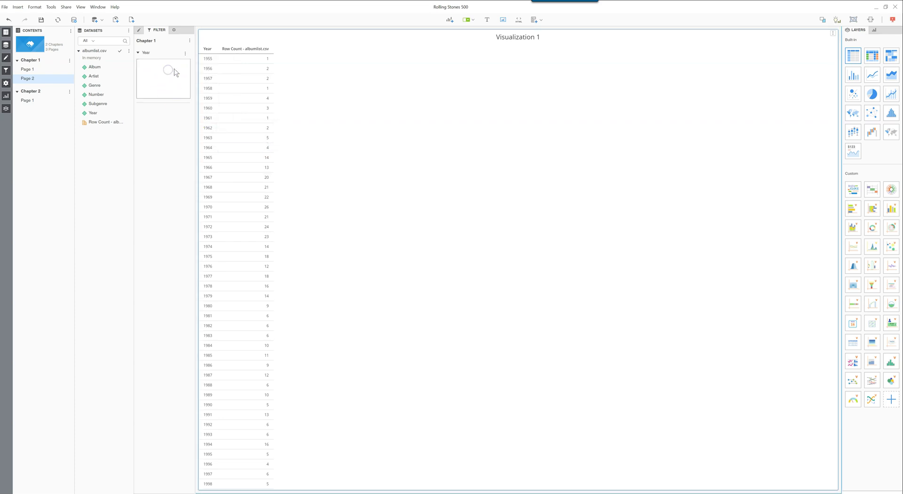
text(1959)
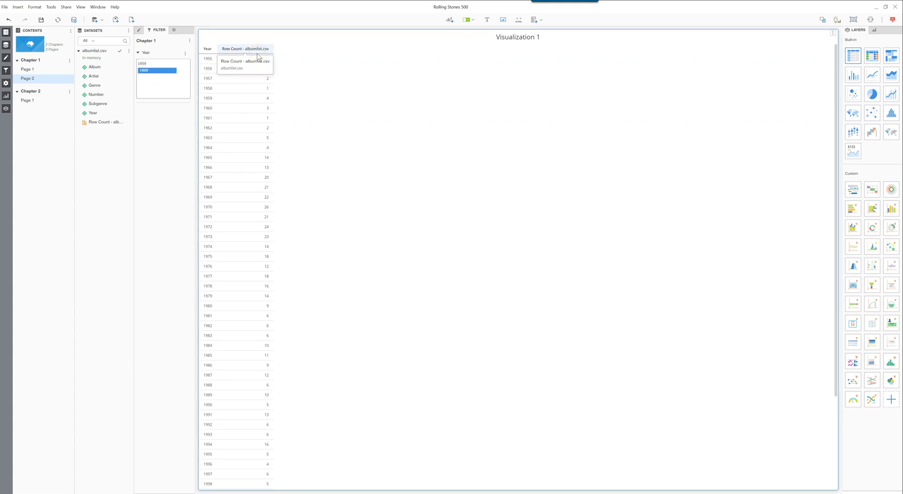
click(150, 70)
click(155, 64)
Switch the Year filter to radio buttons, then to a drop-down left at (All)
click(185, 53)
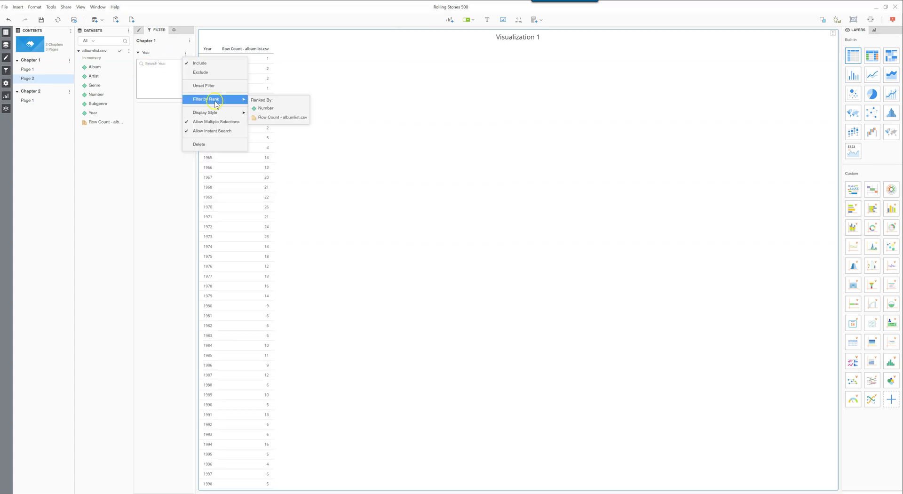
mouse_move(217, 113)
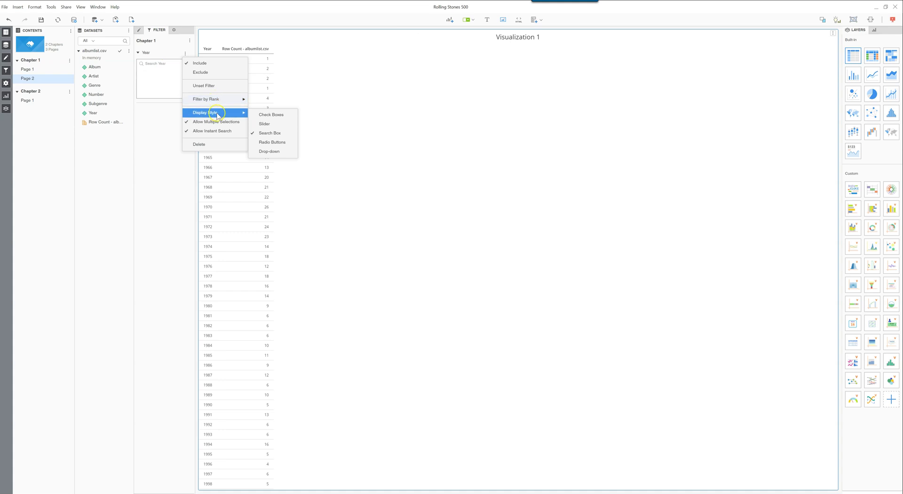
click(265, 142)
click(186, 54)
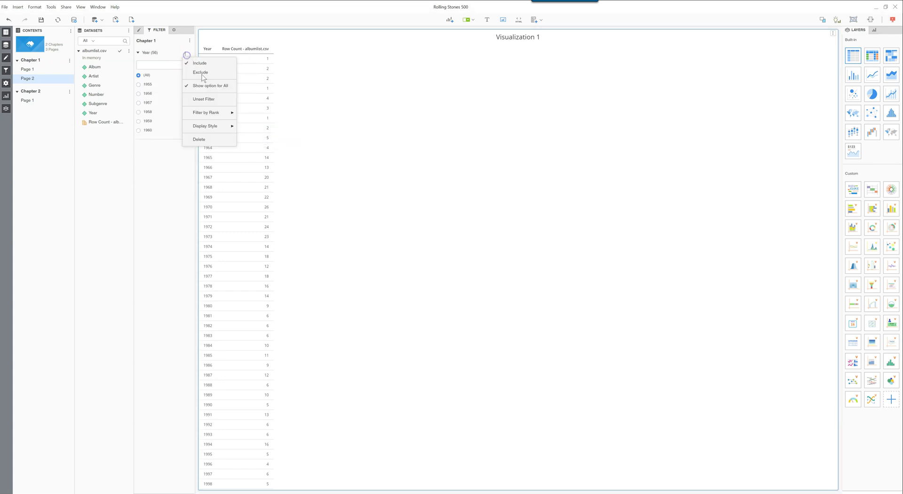
mouse_move(217, 126)
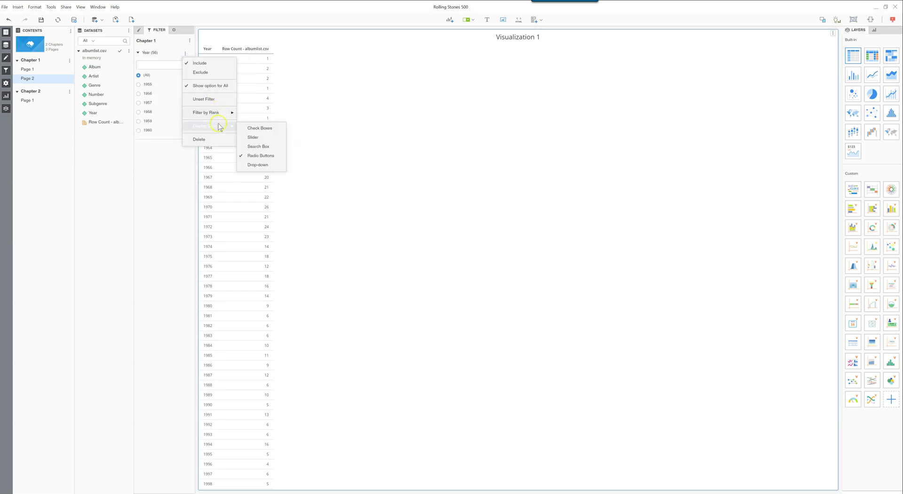
click(259, 166)
click(185, 63)
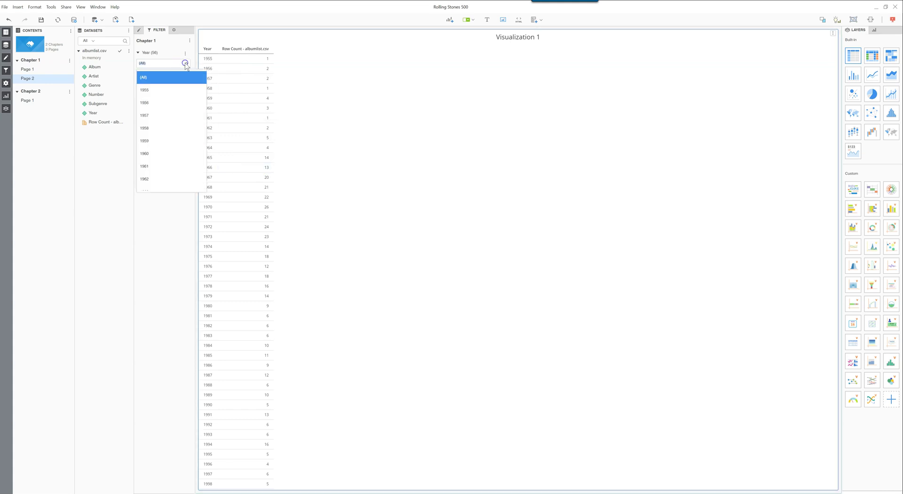
click(161, 262)
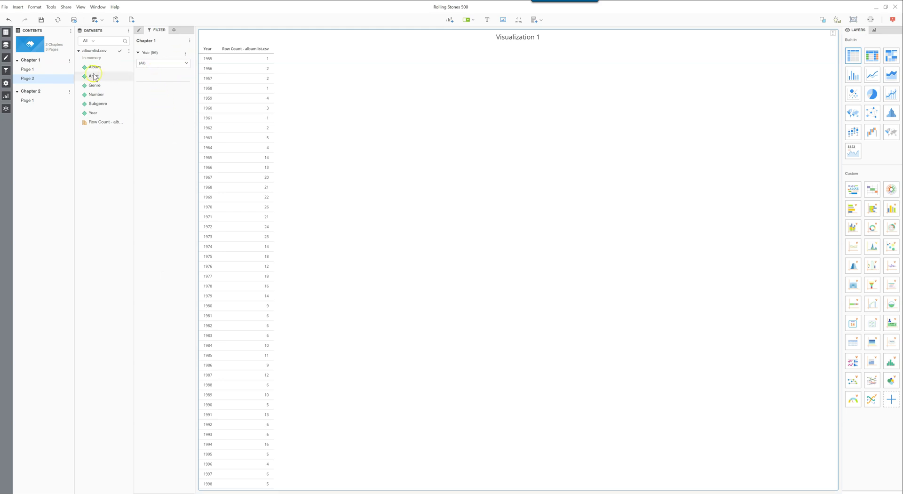
On Page 1, delete Chapter 1's Year filter and open the toolbar Filter dropdown
click(48, 71)
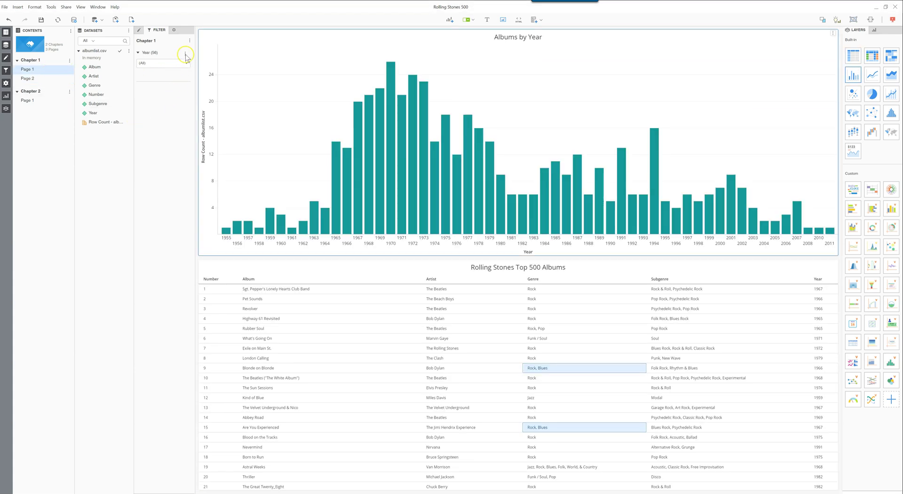
click(185, 54)
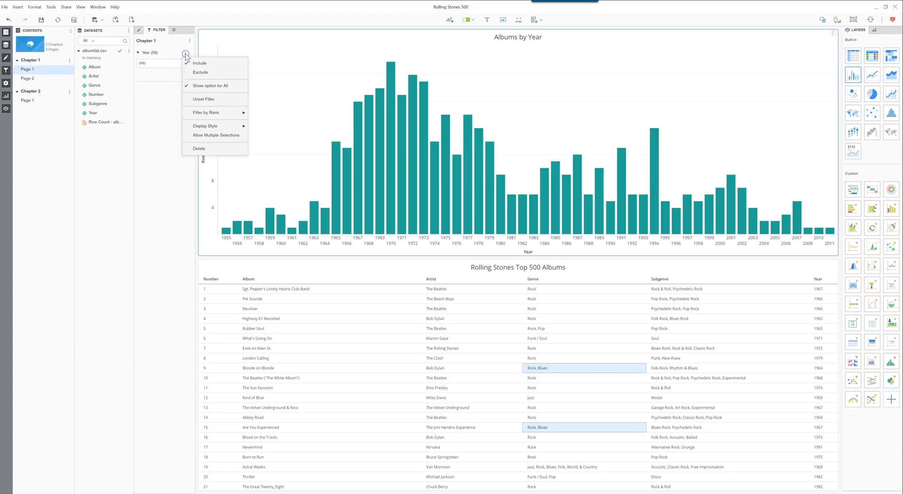
click(210, 150)
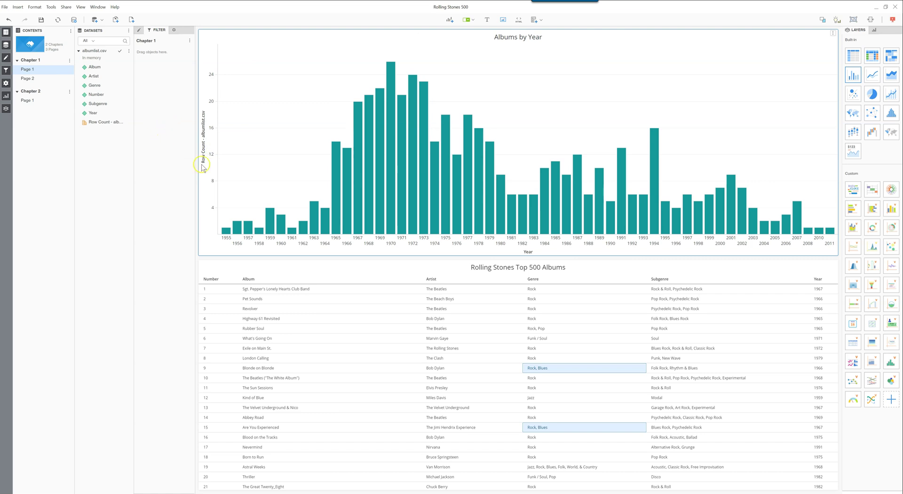
mouse_move(415, 111)
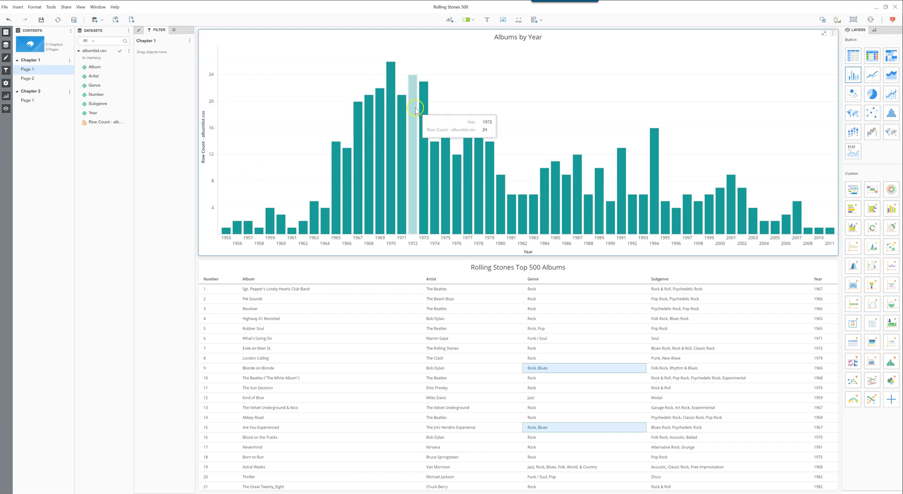
click(469, 22)
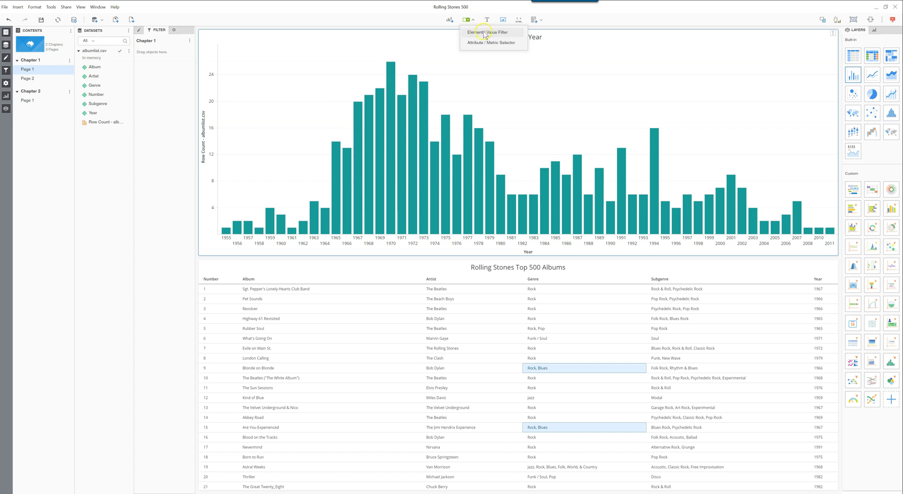
Add a Year element filter to Page 1 targeting only the Albums by Year chart
click(484, 32)
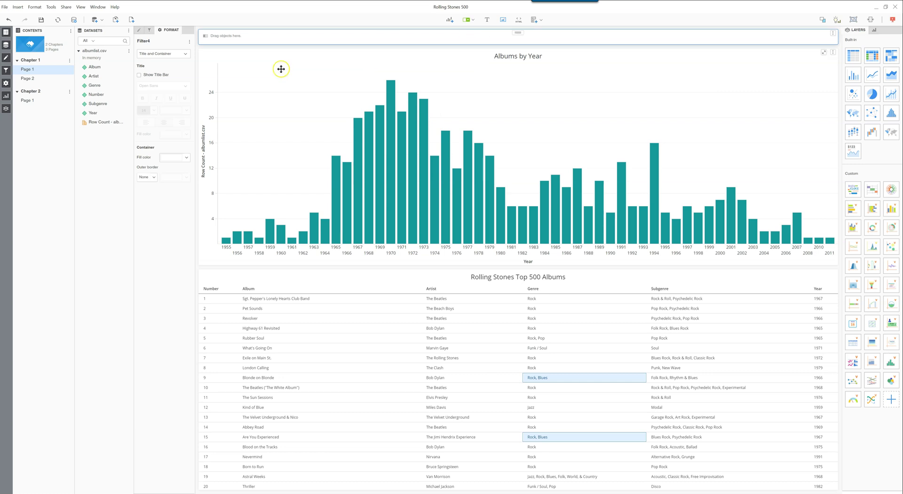
drag(86, 117, 305, 38)
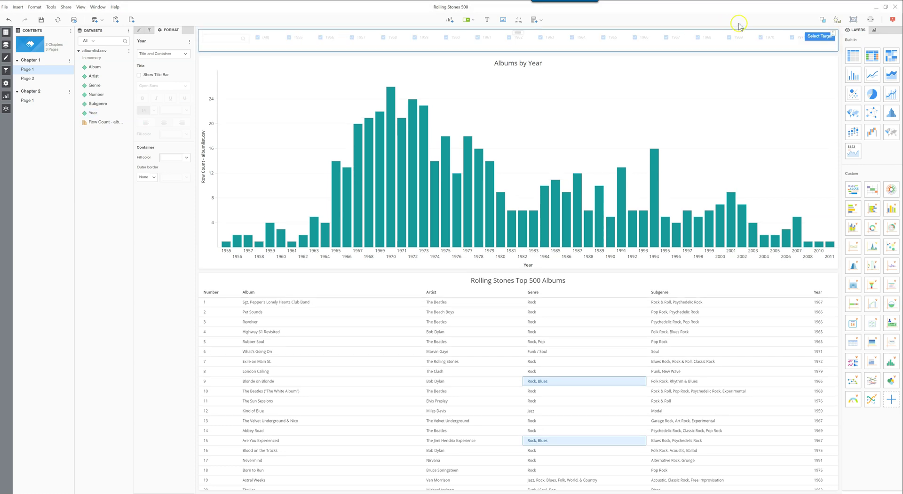
click(808, 36)
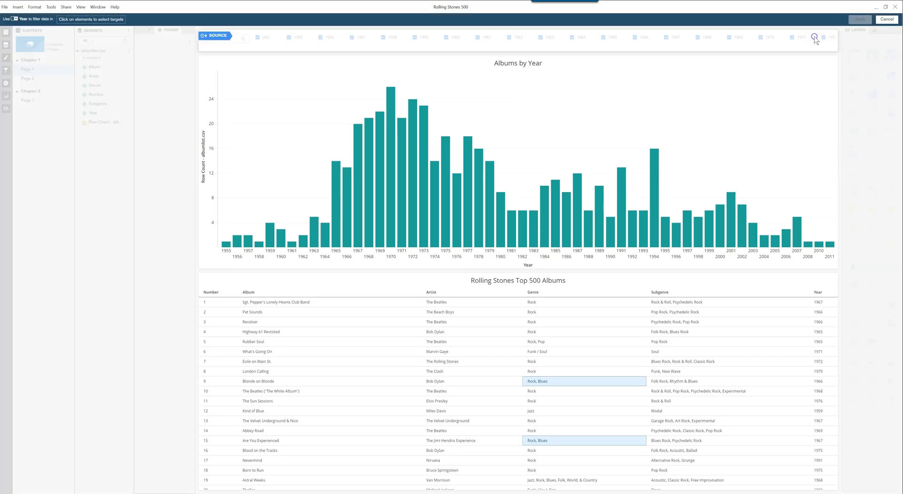
click(517, 127)
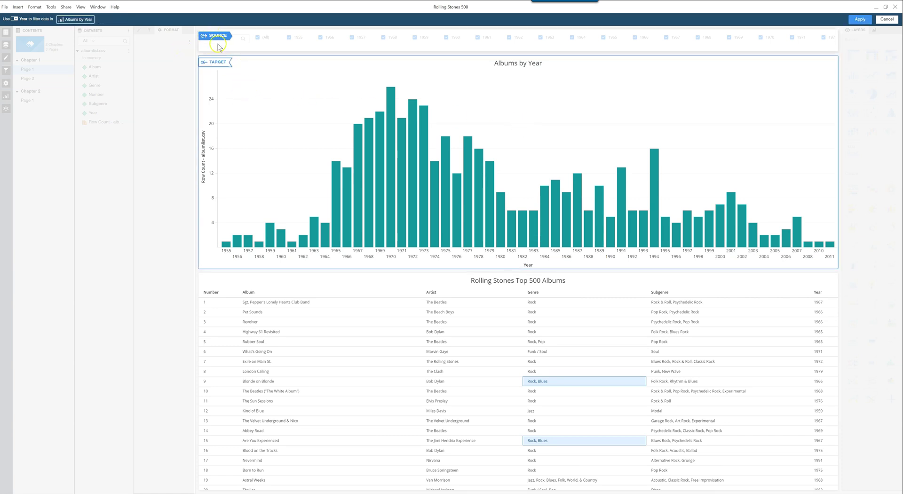
click(315, 294)
click(231, 157)
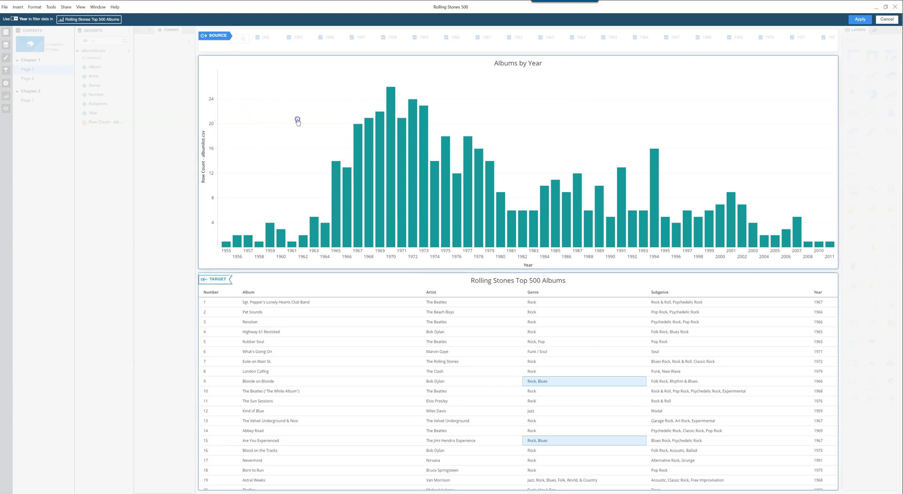
click(284, 320)
click(393, 142)
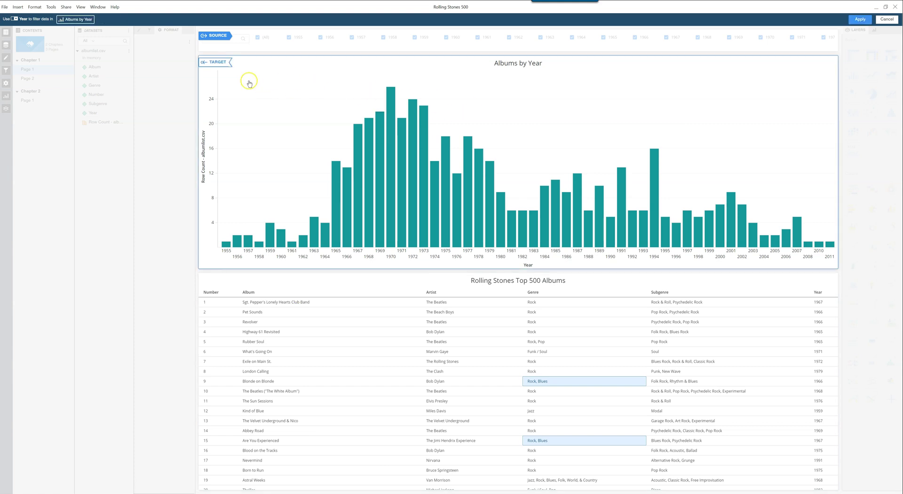
click(861, 20)
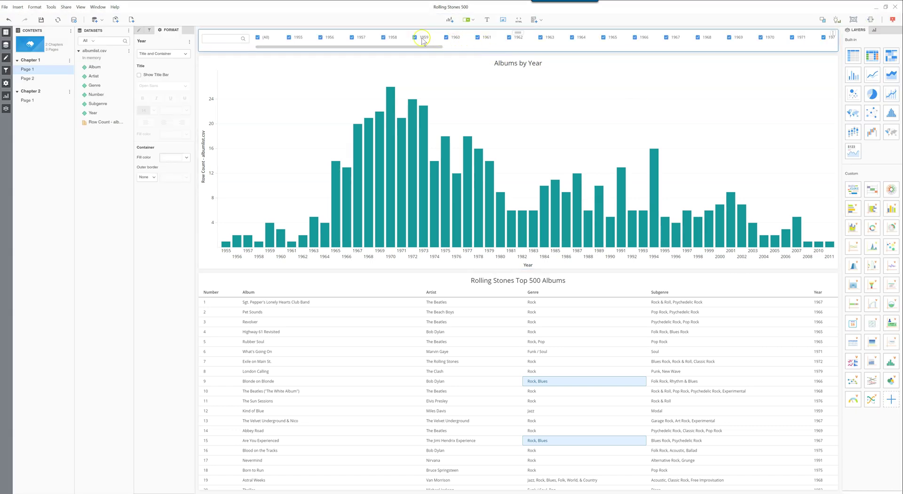
Display the Year filter as a button bar and select 1959
click(834, 32)
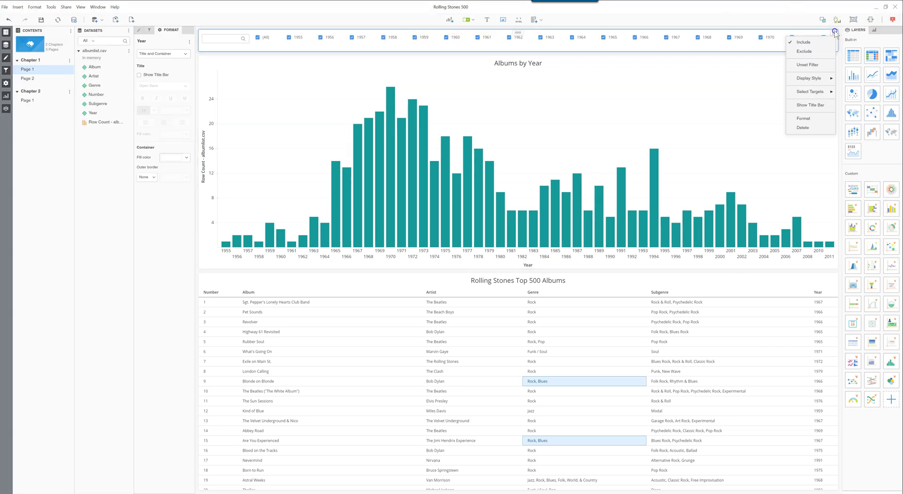
click(839, 80)
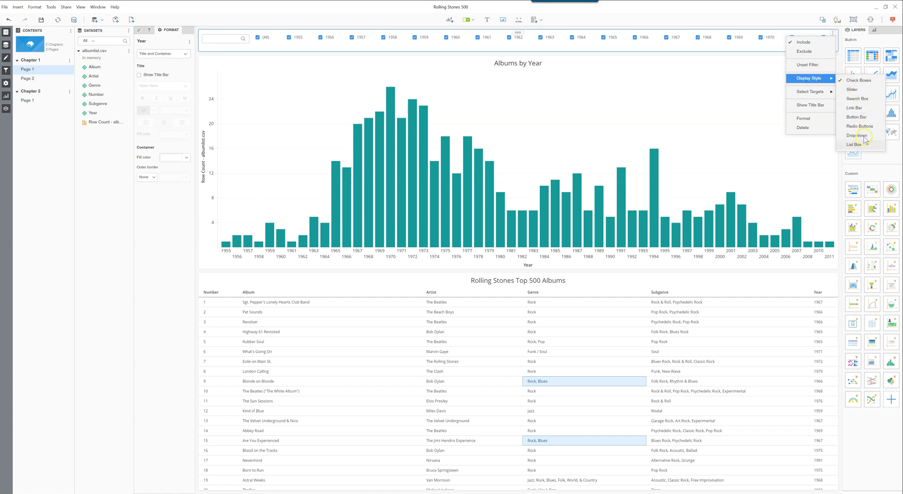
click(864, 118)
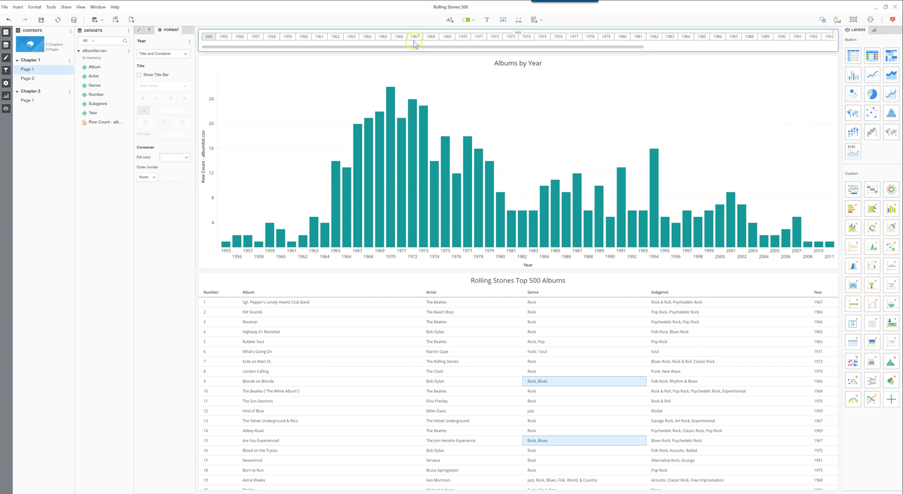
click(288, 37)
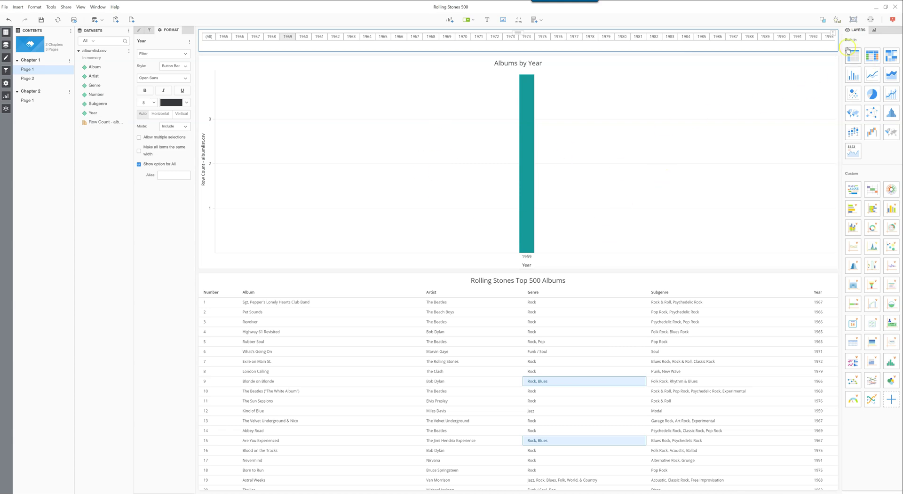
Add the Top 500 Albums table as a target of the Year filter
click(835, 33)
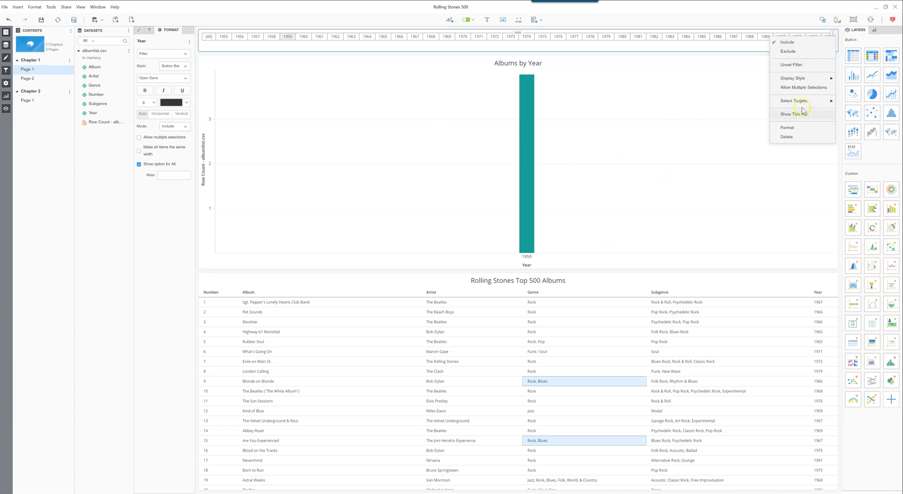
mouse_move(801, 106)
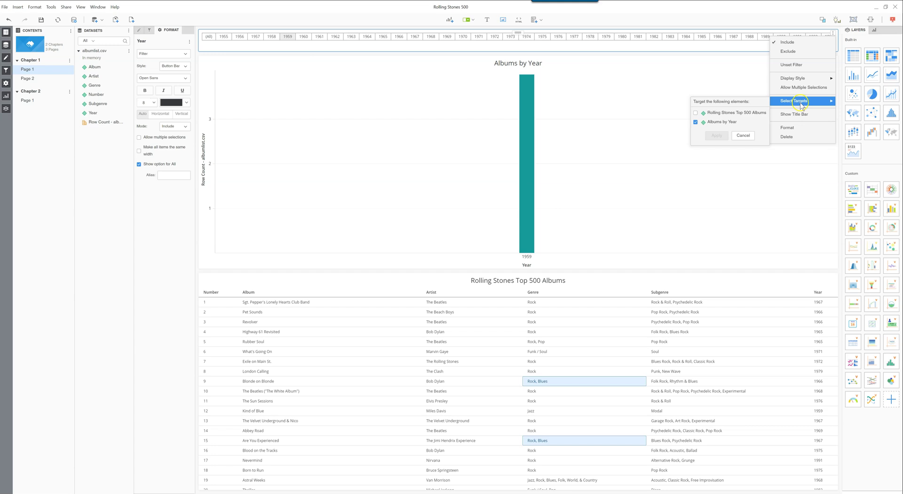
click(695, 113)
click(716, 136)
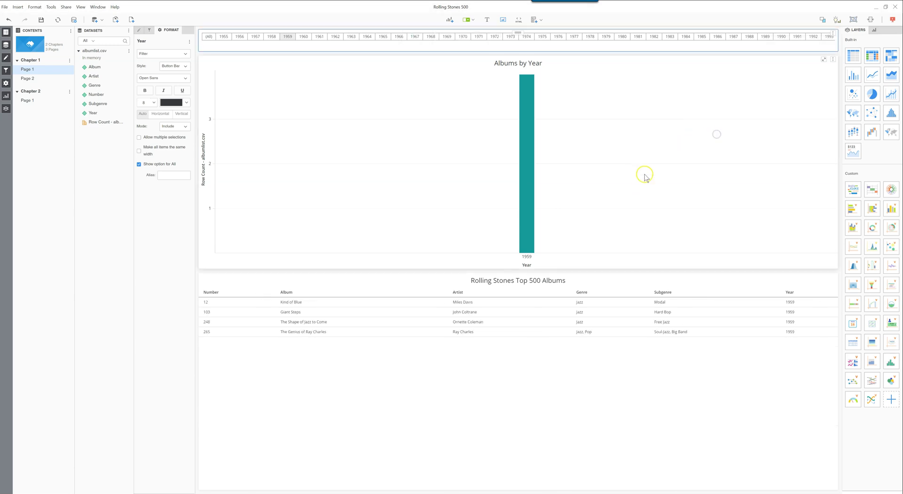
Revise the albums table's filter targeting again and reset the year buttons to (All)
click(832, 33)
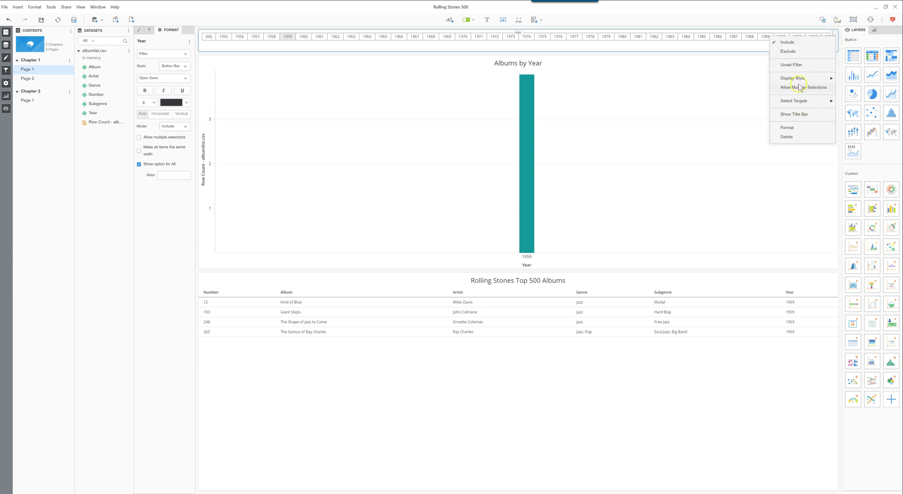
mouse_move(797, 103)
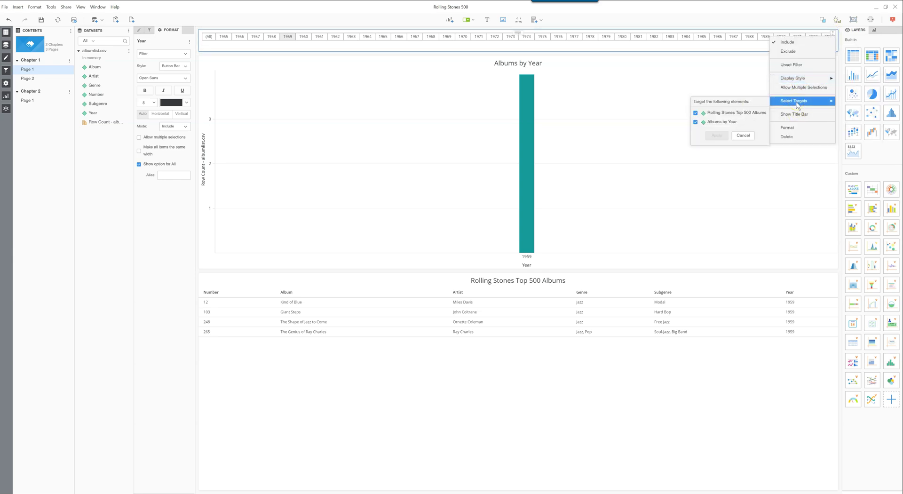
click(696, 113)
click(694, 122)
click(716, 136)
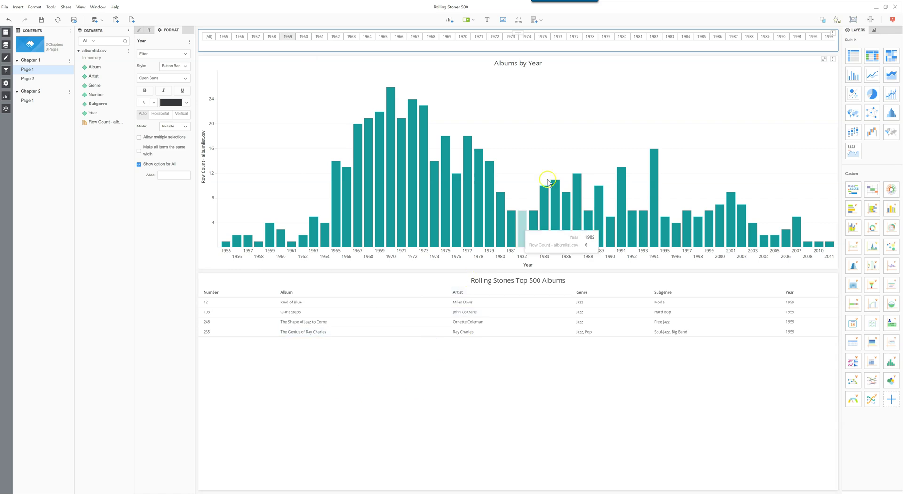
click(207, 37)
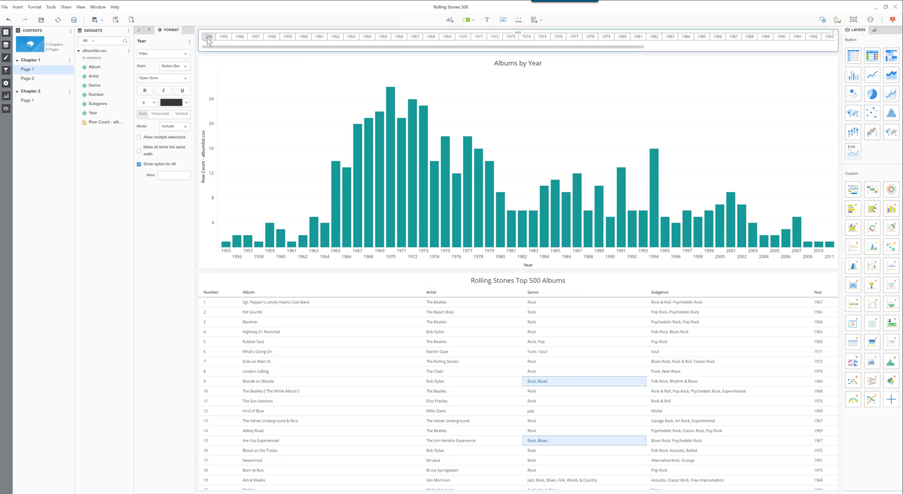
click(834, 32)
Delete the page's Year filter, then give the Top 500 Albums table a Year = 1959 qualification
click(795, 137)
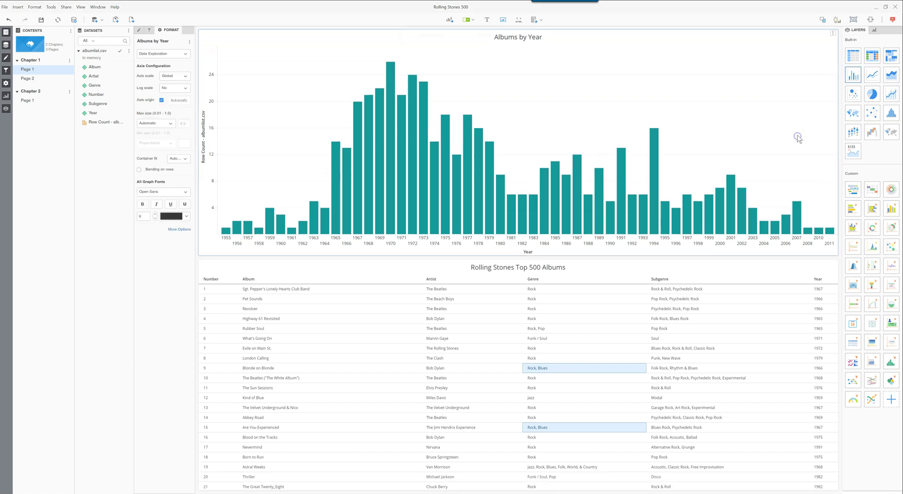
click(770, 120)
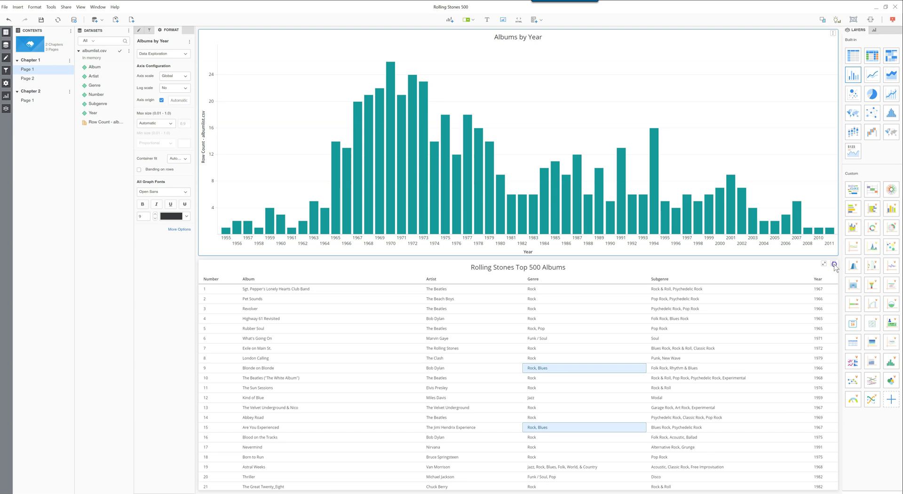
click(834, 265)
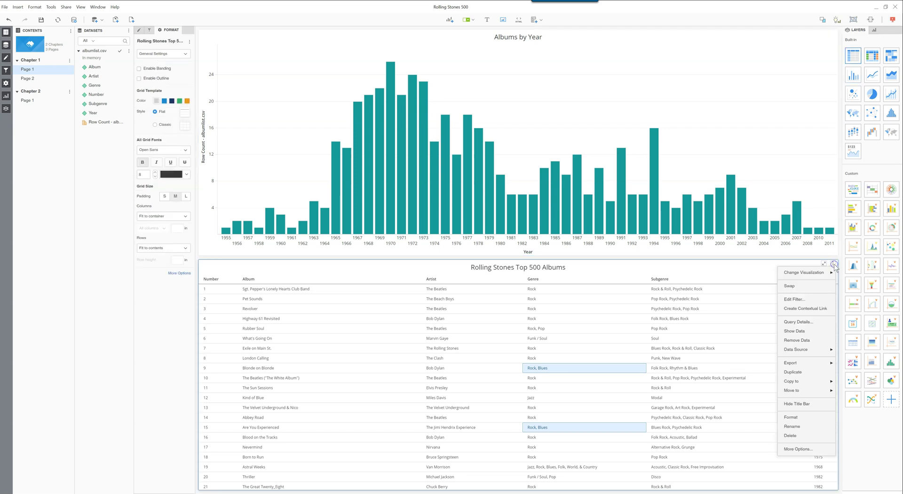
click(795, 299)
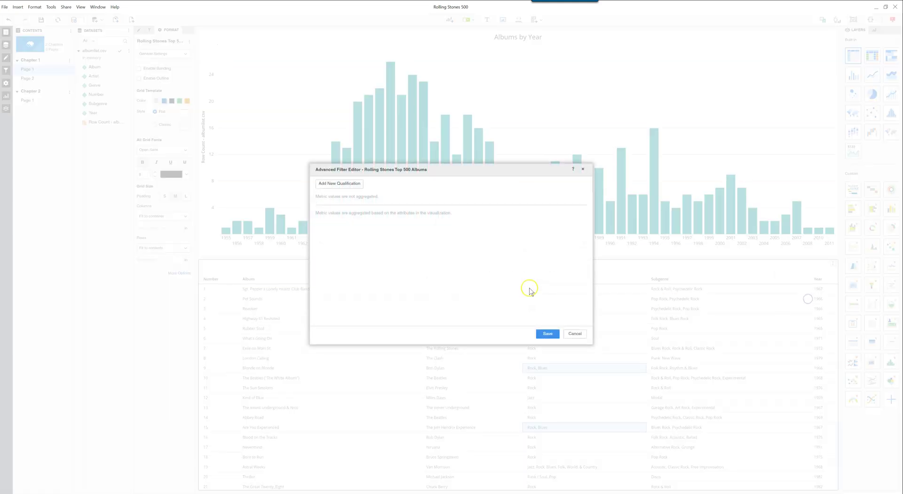
click(346, 183)
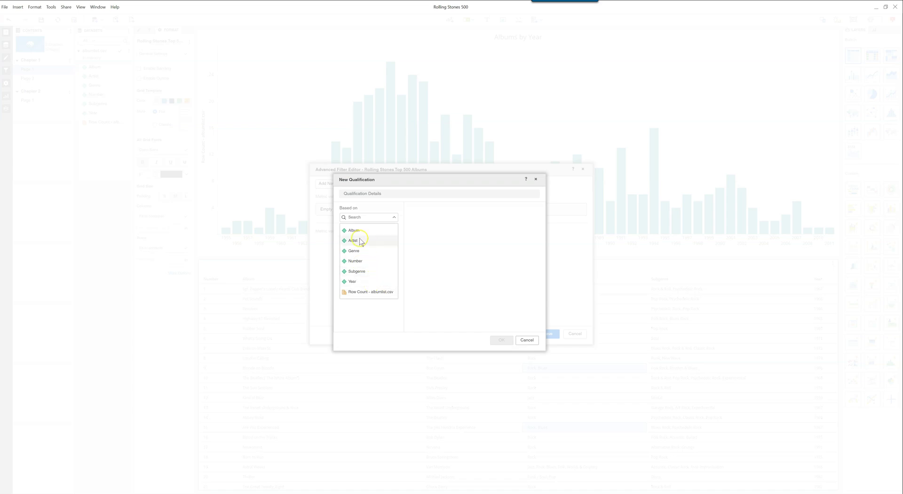
click(357, 282)
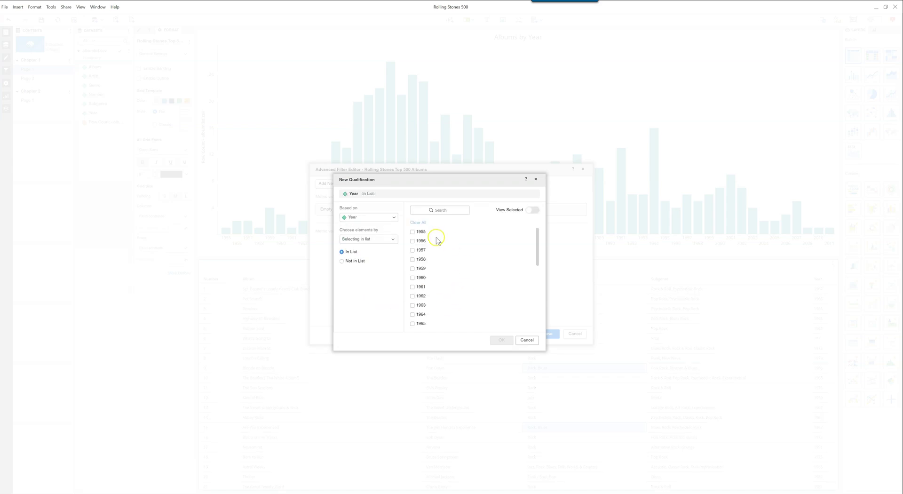
click(412, 268)
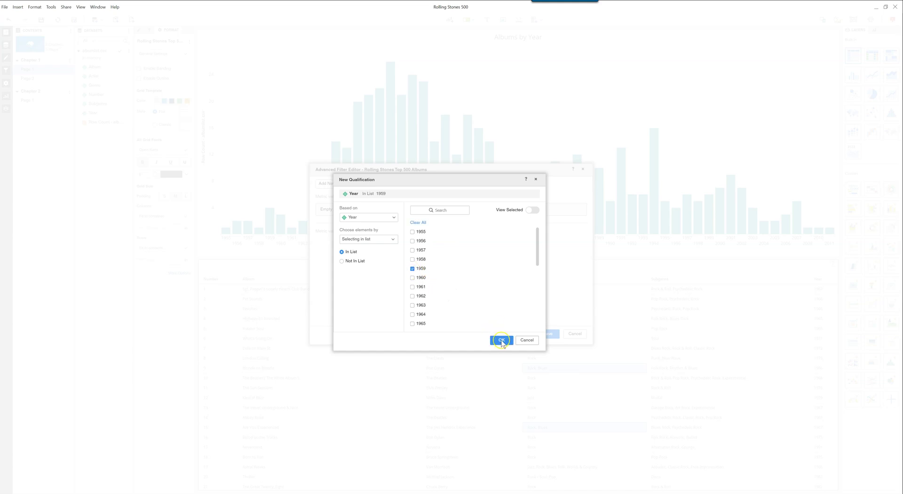
click(501, 339)
click(549, 333)
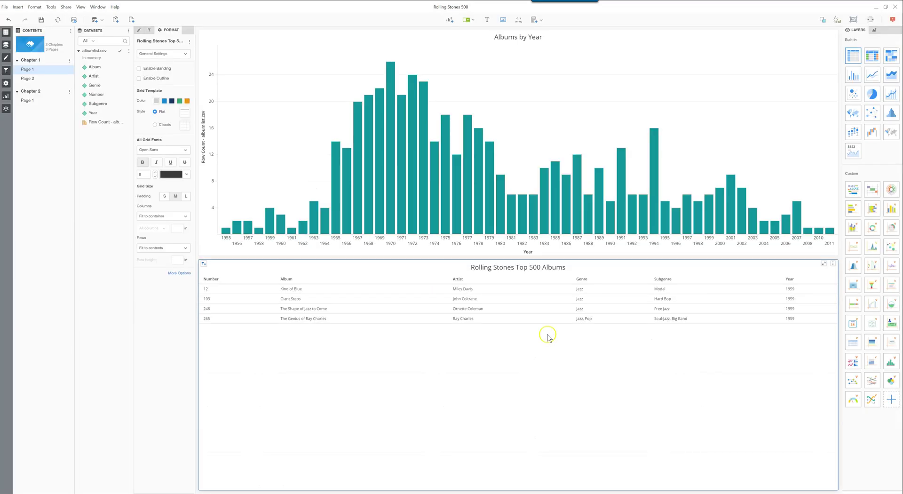
click(496, 321)
Delete the Year 1959 qualification in the table's Advanced Filter Editor and save
click(221, 273)
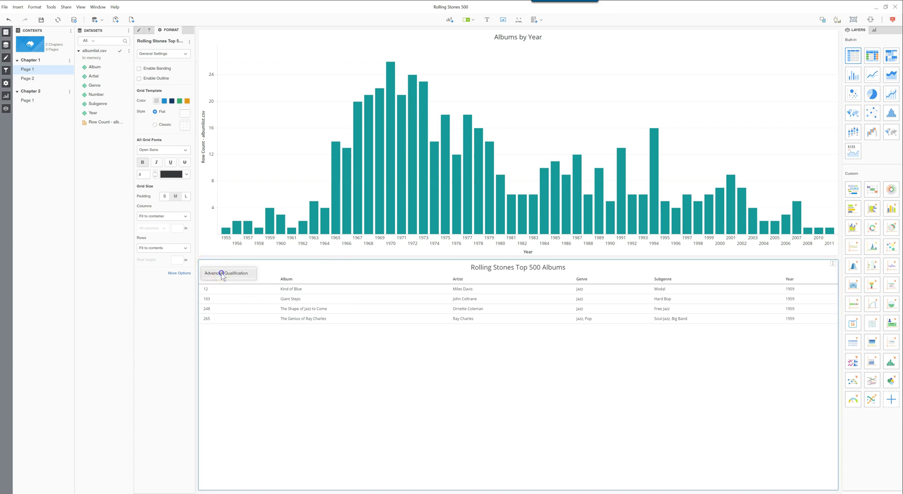
mouse_move(388, 209)
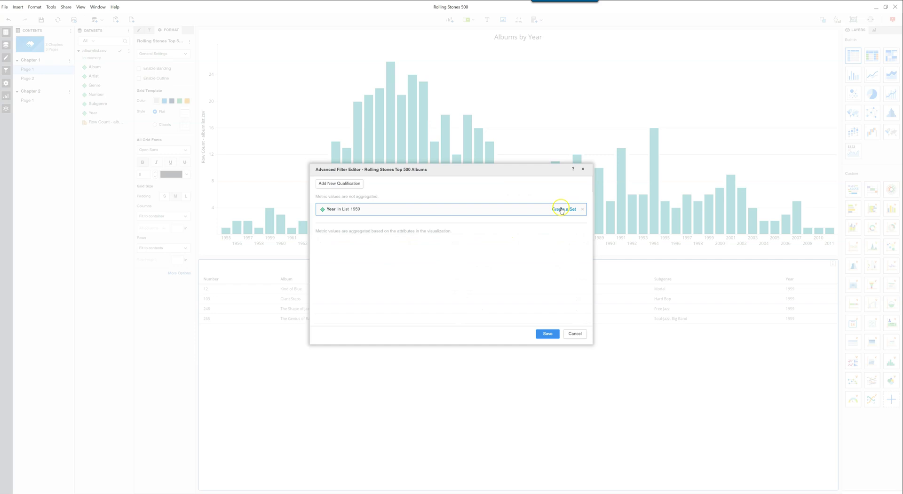
click(360, 210)
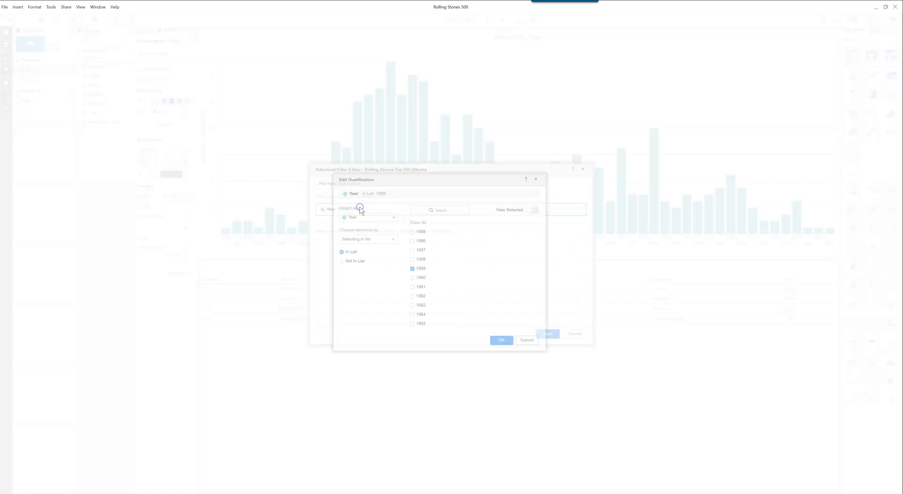
click(527, 339)
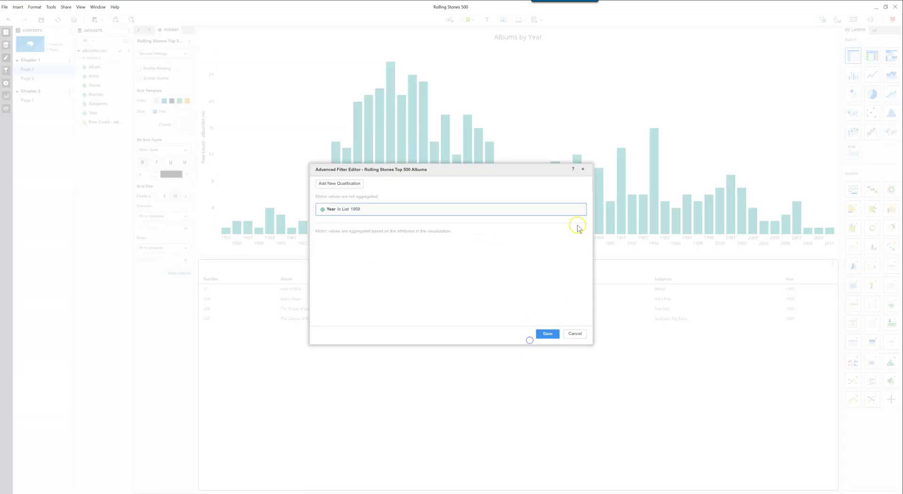
mouse_move(582, 211)
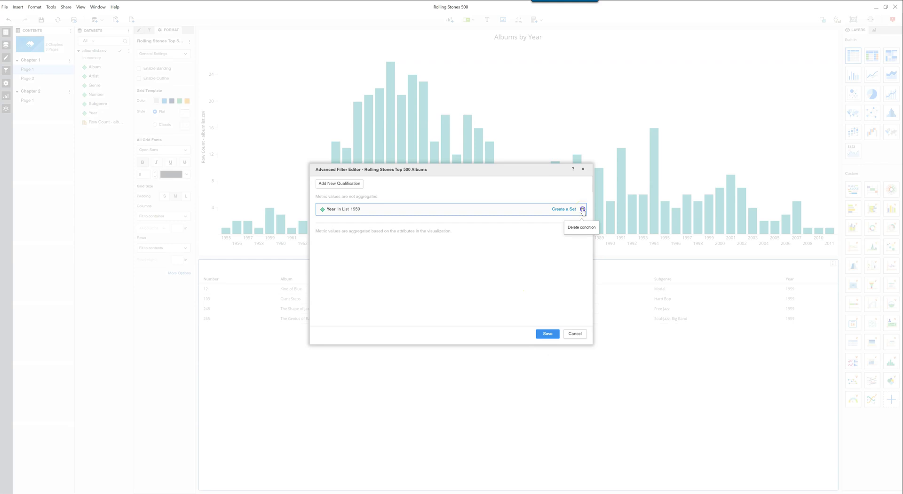
click(583, 210)
click(547, 332)
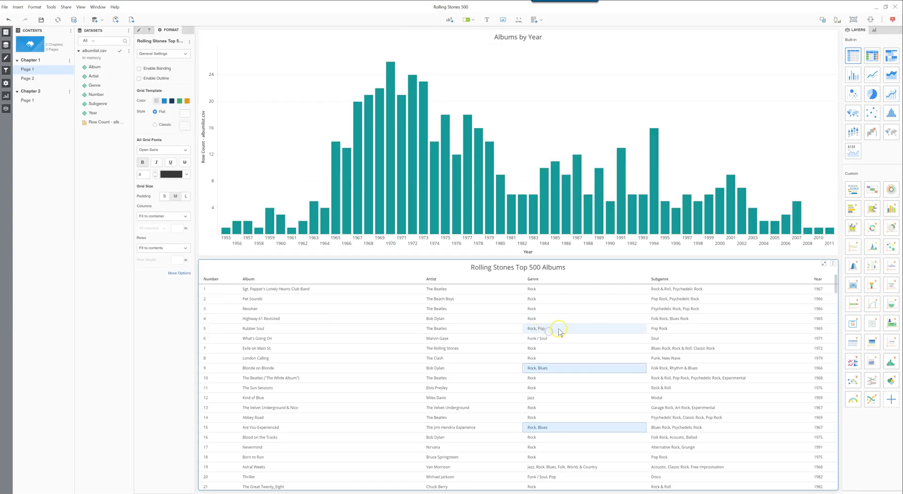
Select row 9's Genre value, then switch the side panel to Chapter 1's empty Filter tab
click(560, 366)
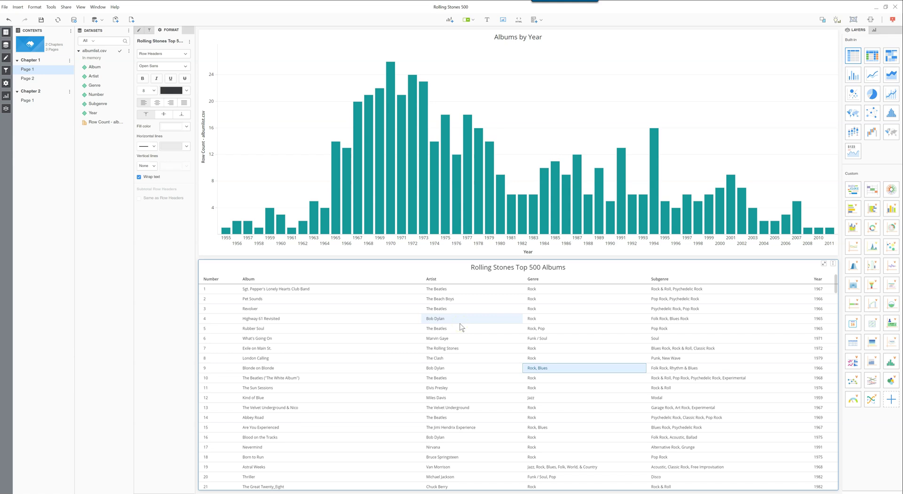
click(142, 87)
click(150, 30)
click(172, 151)
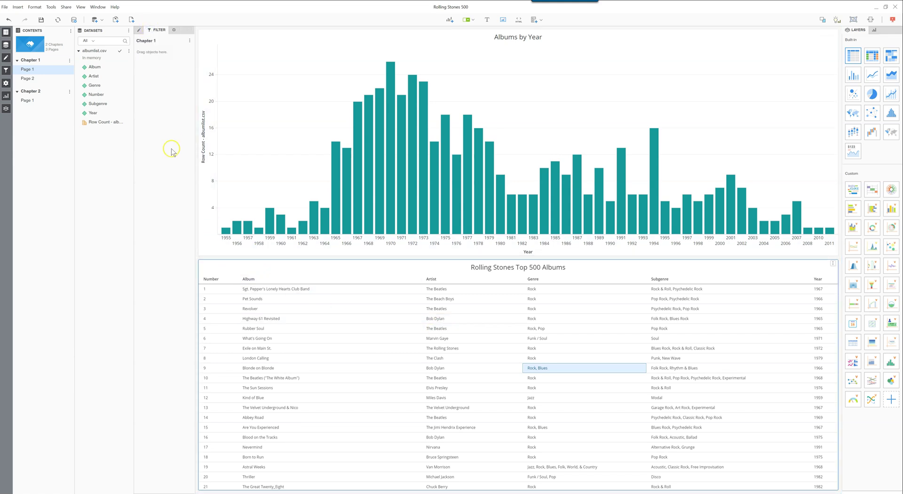
Add Visualization Filter 1 to Chapter 1 as a bar chart of Row Count by Year
click(190, 41)
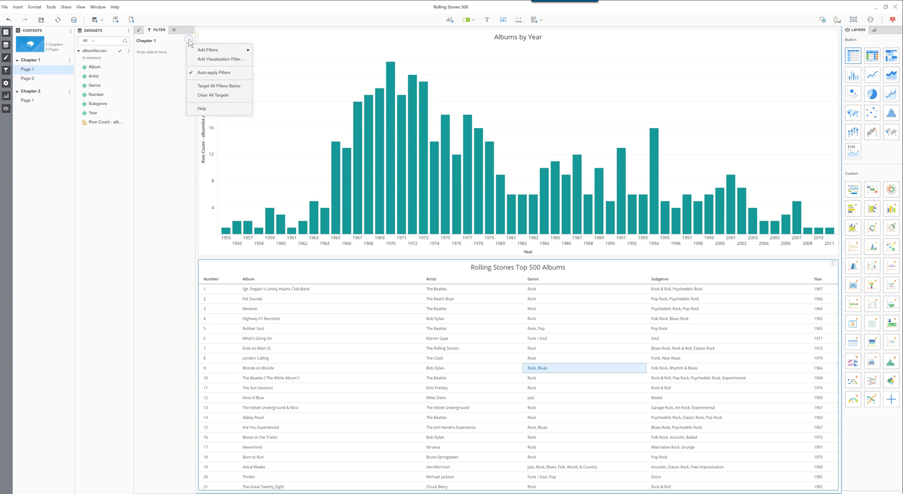
click(221, 60)
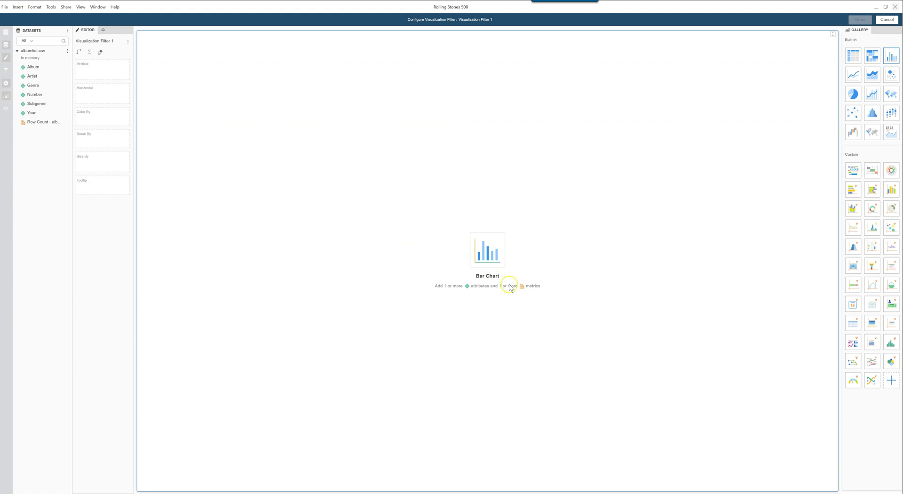
drag(31, 113, 97, 68)
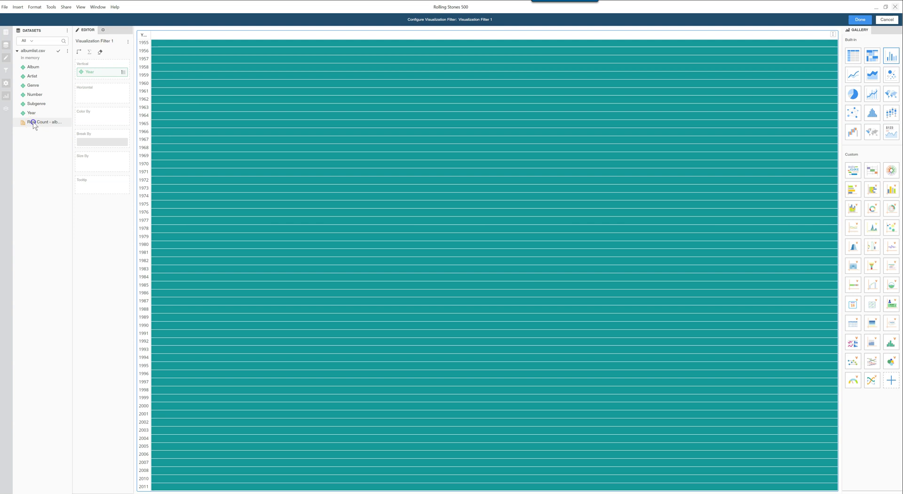
drag(34, 122, 97, 96)
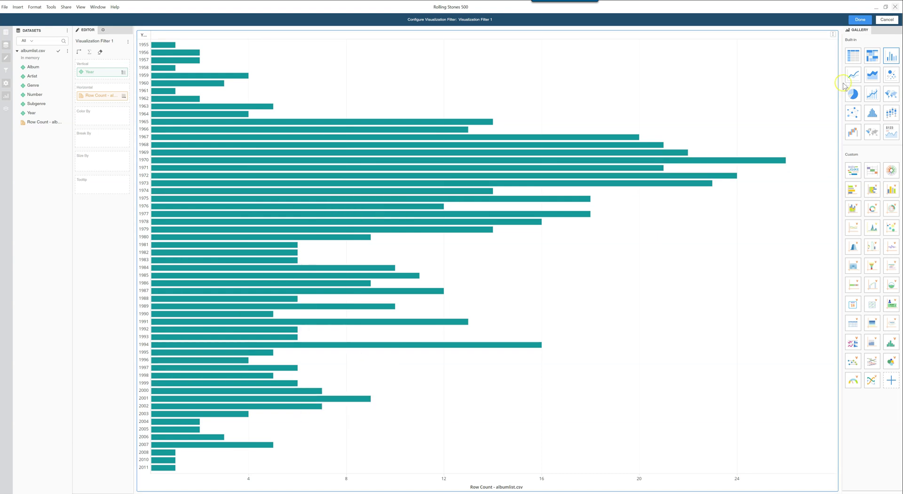
click(859, 19)
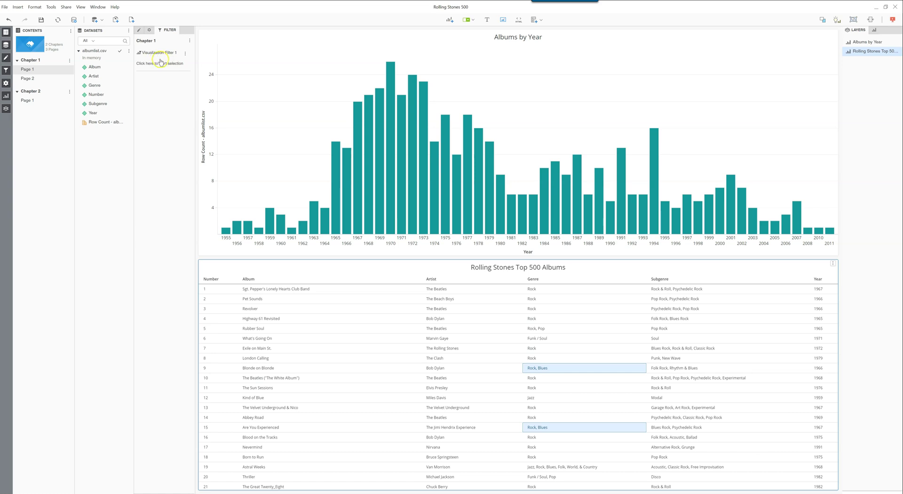
In Visualization Filter 1, multi-select the 1959 to 1962 bars, then clear the selection
click(160, 62)
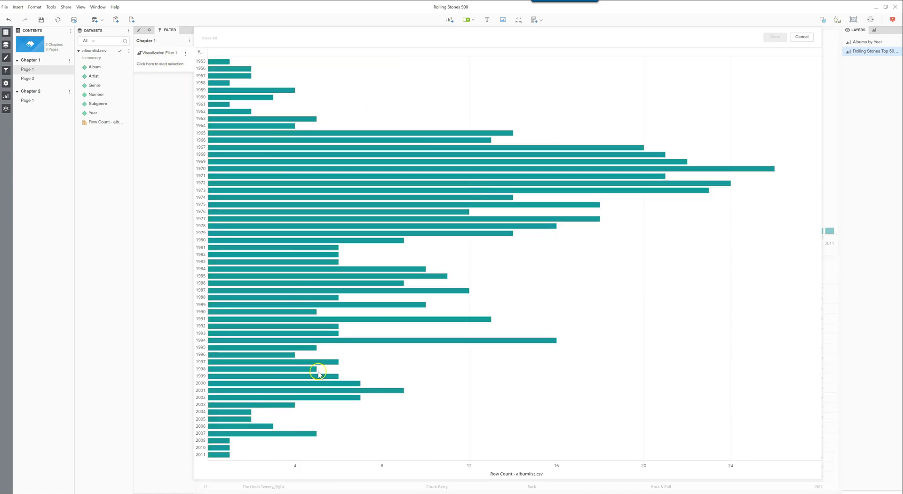
click(220, 90)
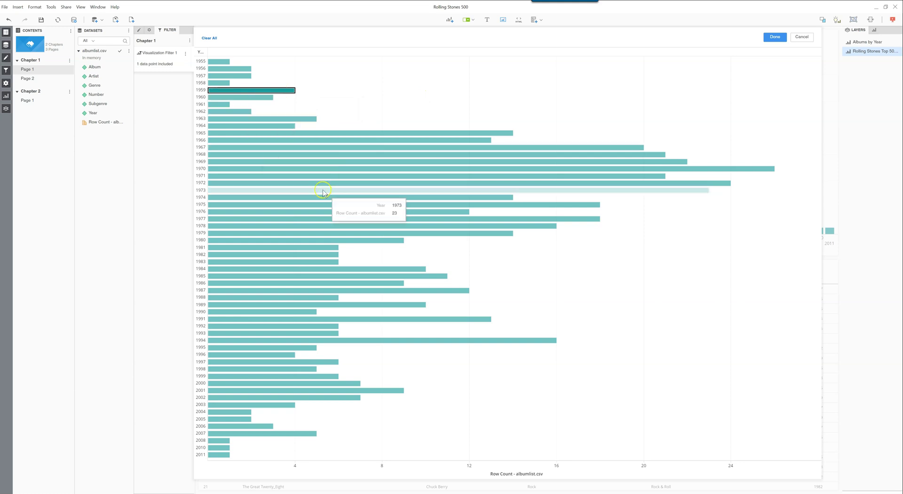
ctrl+click(233, 98)
ctrl+click(221, 104)
ctrl+click(228, 110)
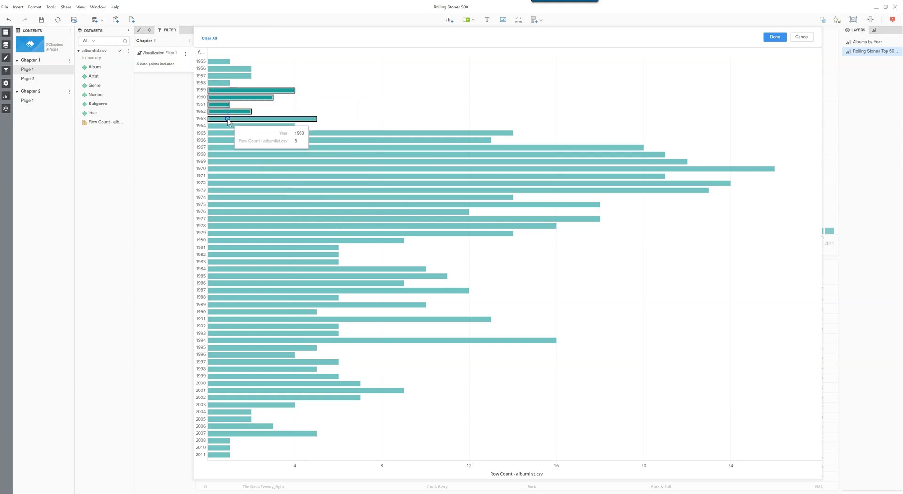
click(363, 88)
Marquee-select 1958 to 1971 and clear it, then keep only the 1959 bar and apply
drag(421, 87, 205, 173)
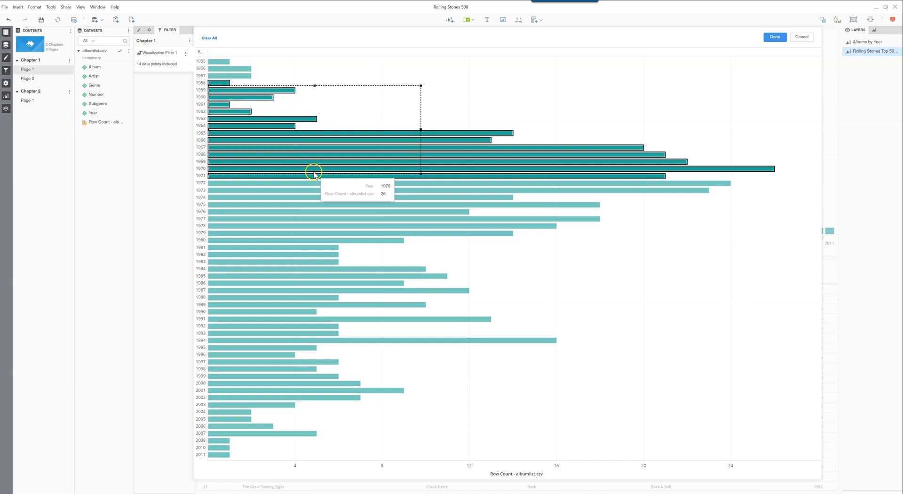
click(469, 71)
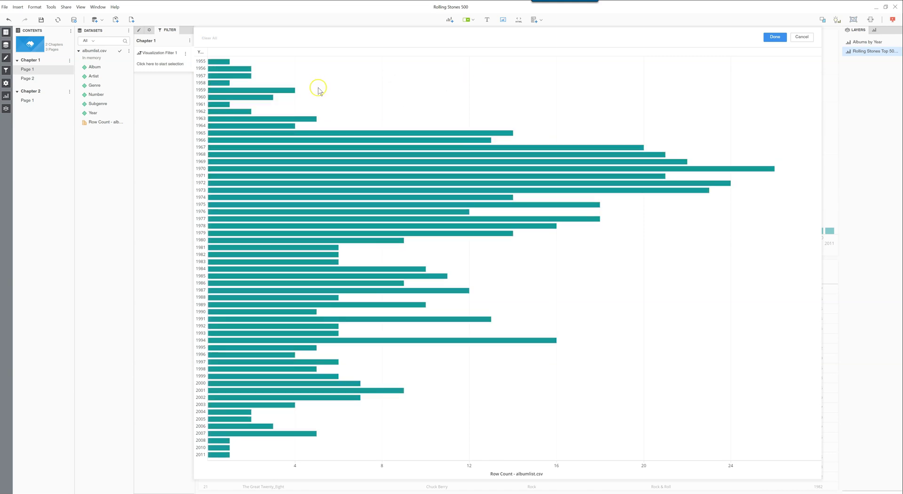
drag(318, 87, 275, 95)
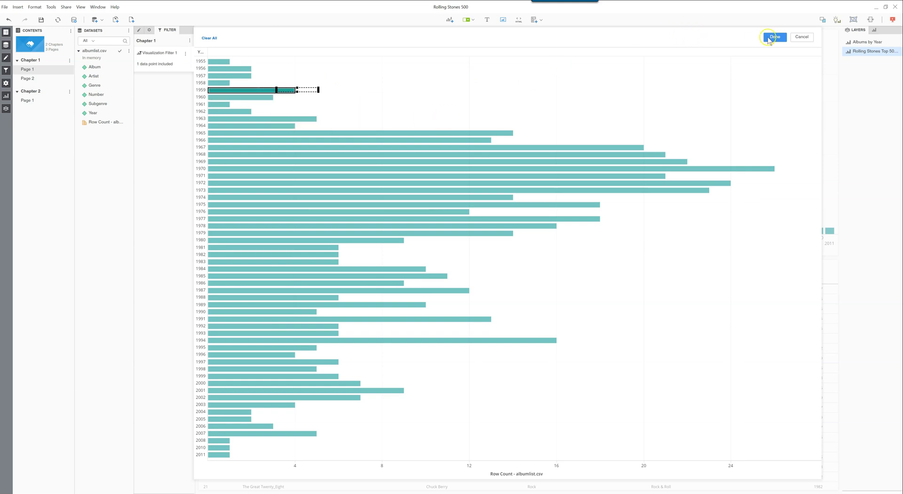
click(520, 75)
click(288, 91)
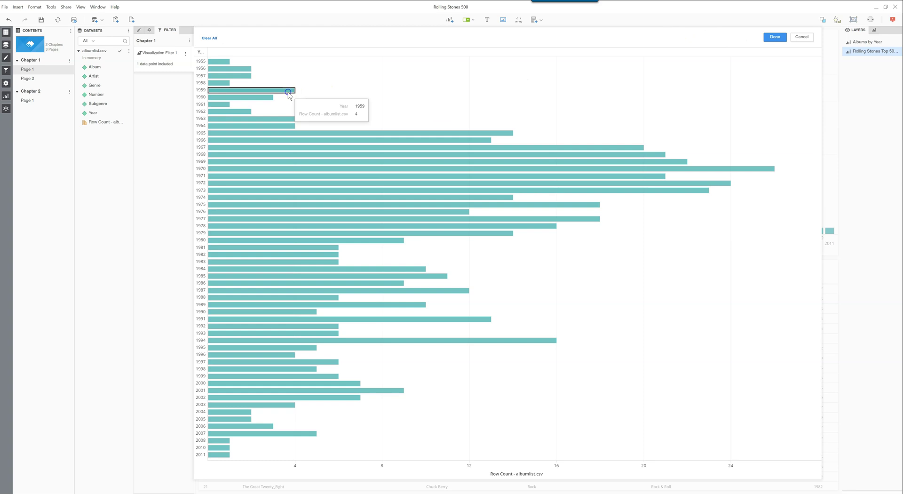
click(774, 37)
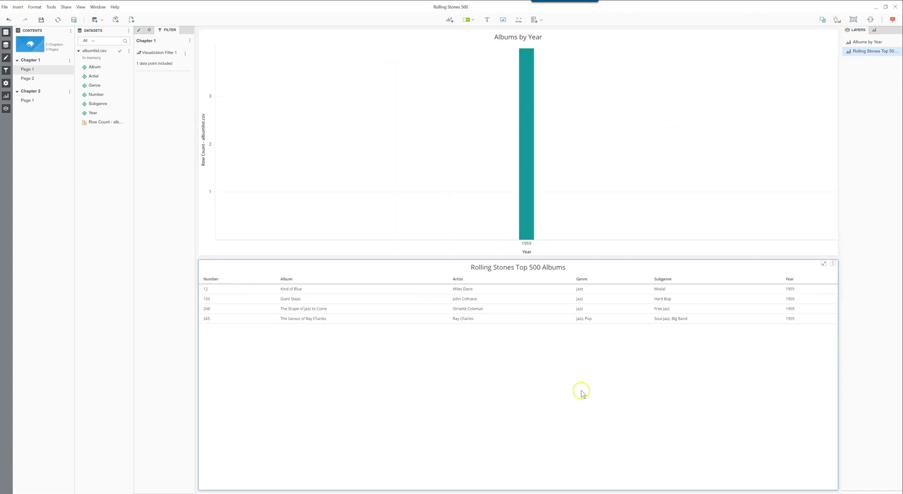
click(29, 78)
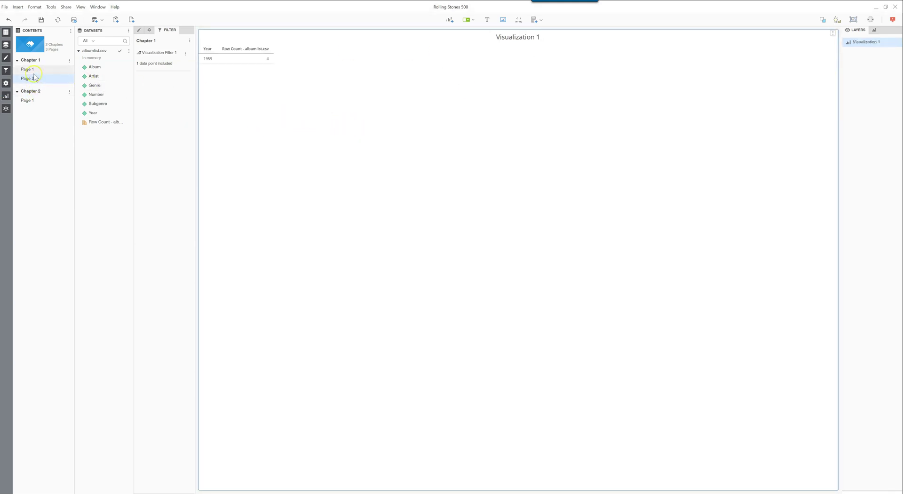
click(27, 70)
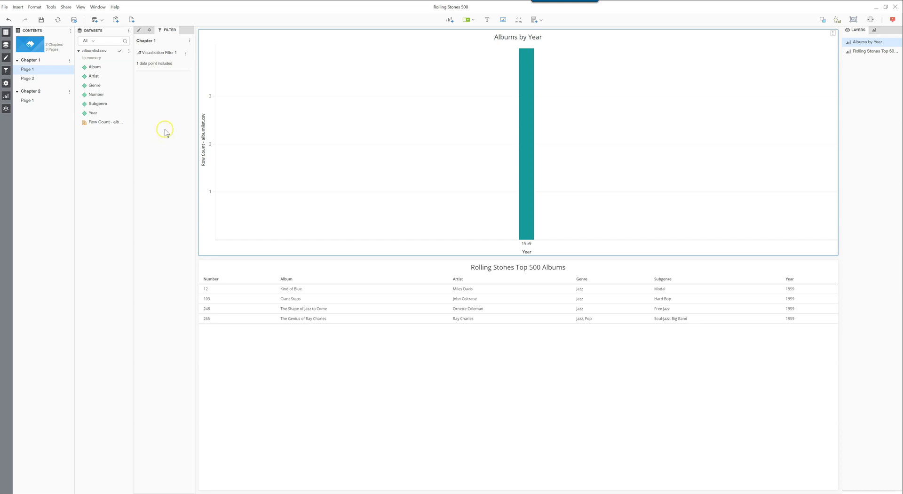
click(184, 54)
click(153, 64)
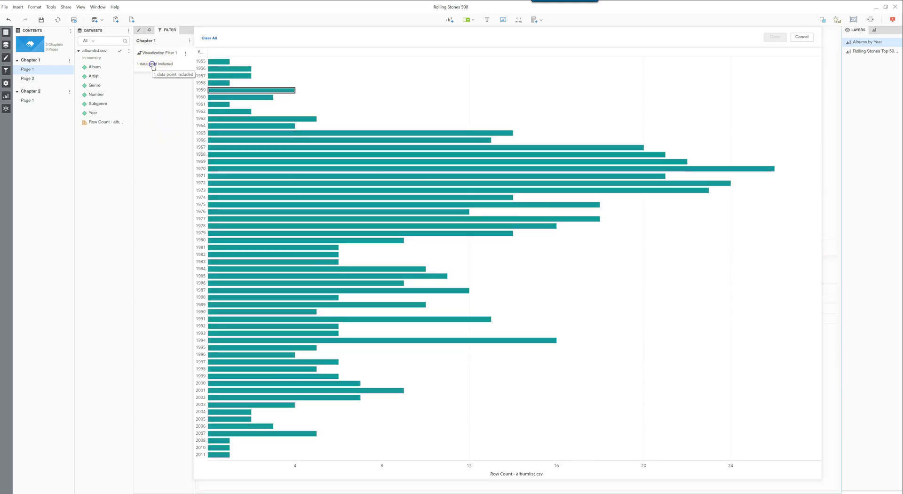
click(801, 37)
click(186, 54)
click(199, 99)
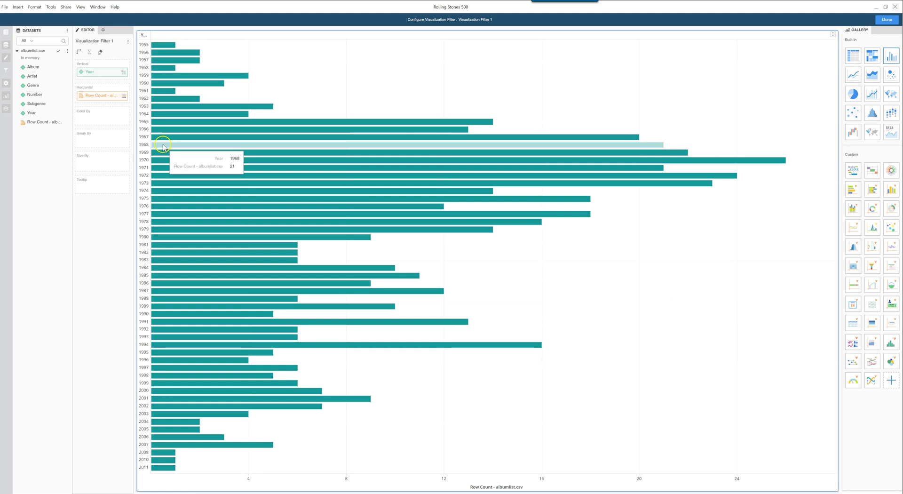
click(895, 96)
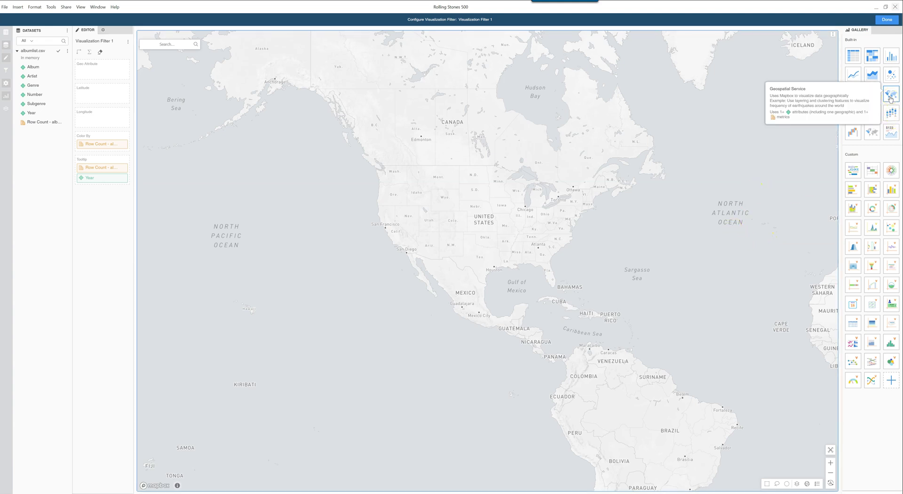
click(872, 133)
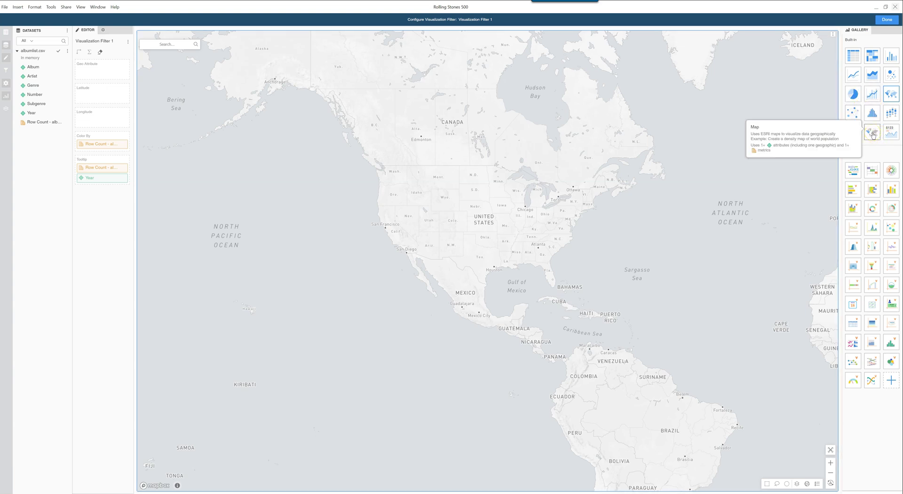
click(561, 193)
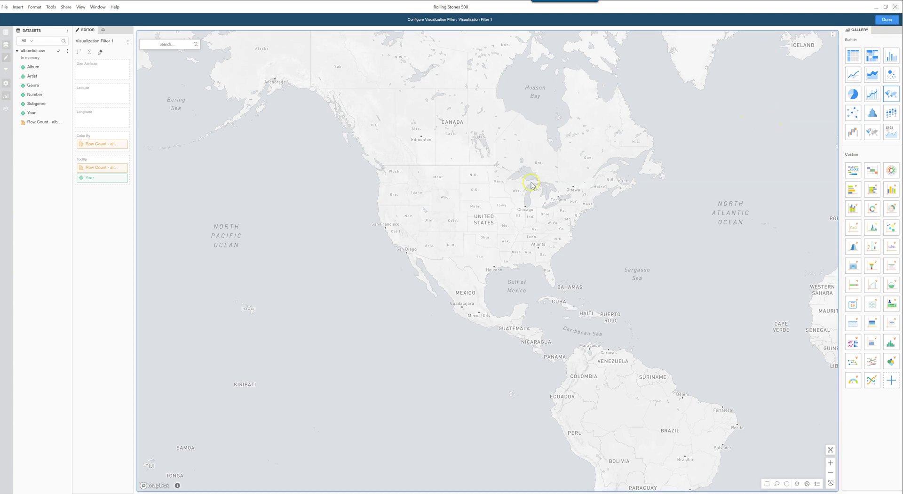
click(887, 20)
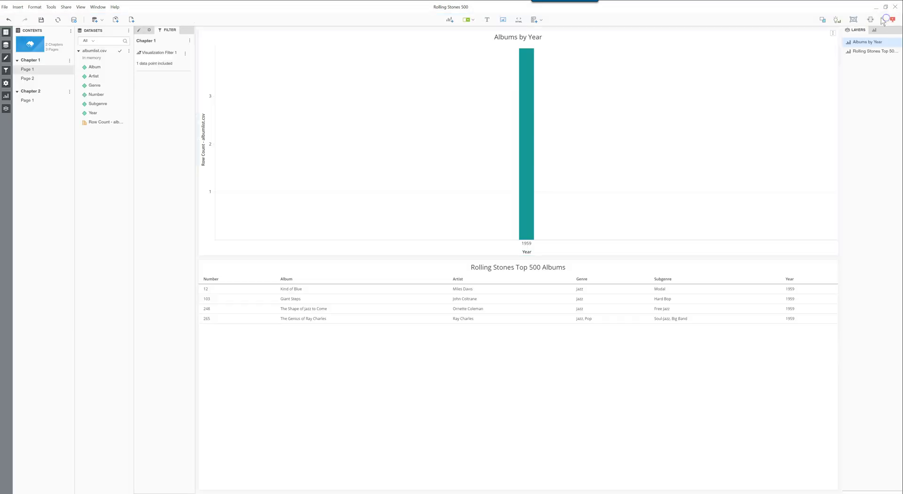
Delete Visualization Filter 1 from Chapter 1's filter panel
click(185, 54)
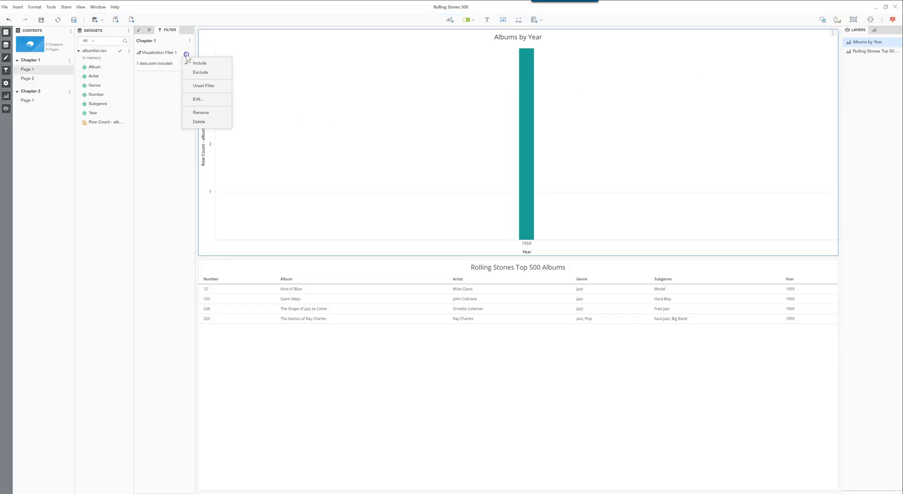
click(198, 122)
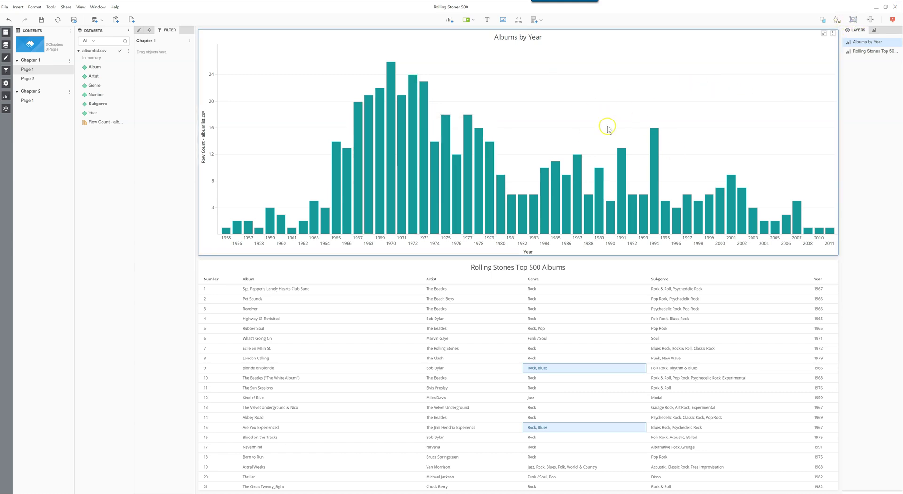
Create a This Dossier contextual link from Albums by Year targeting the Top 500 Albums table
click(832, 32)
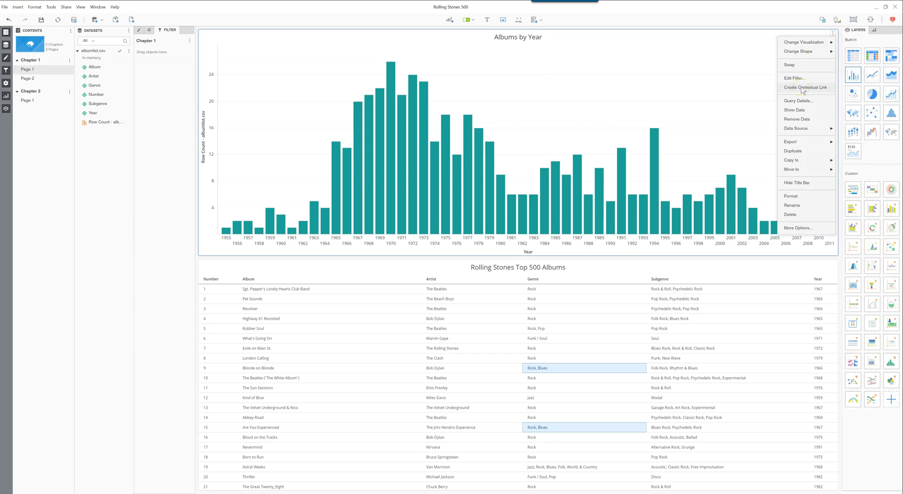
click(826, 89)
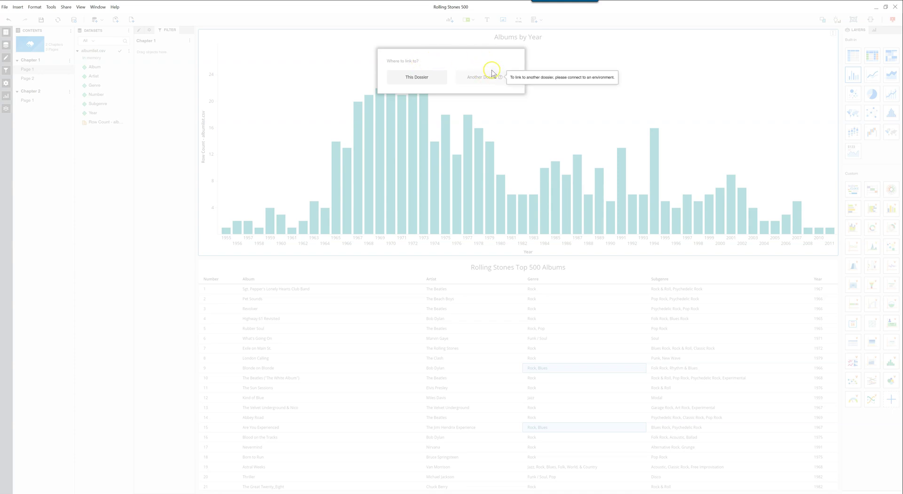
click(488, 80)
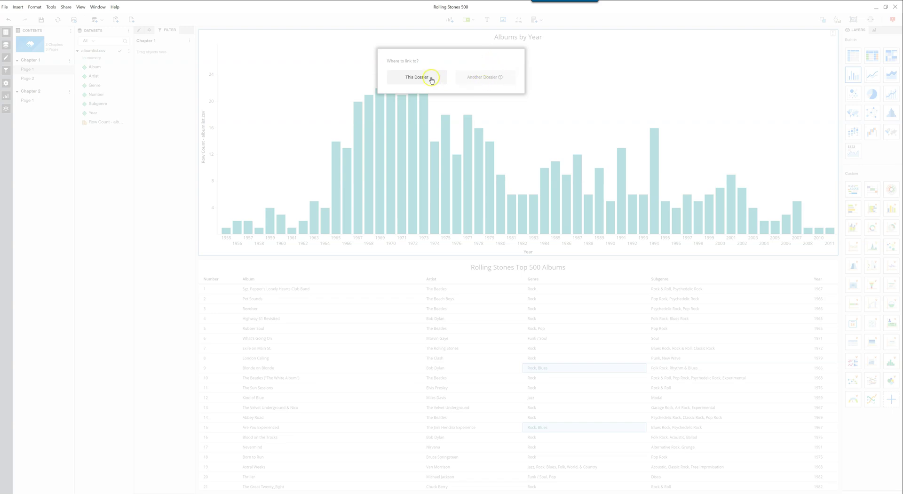
mouse_move(481, 81)
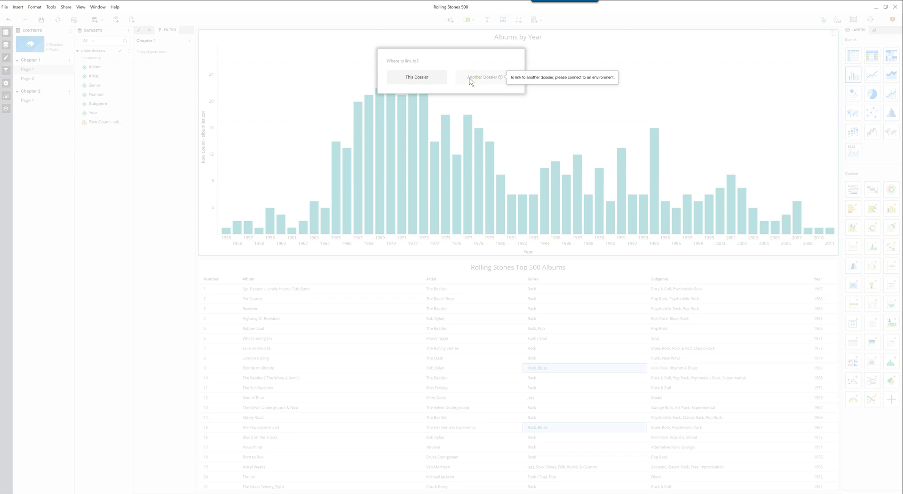
click(417, 77)
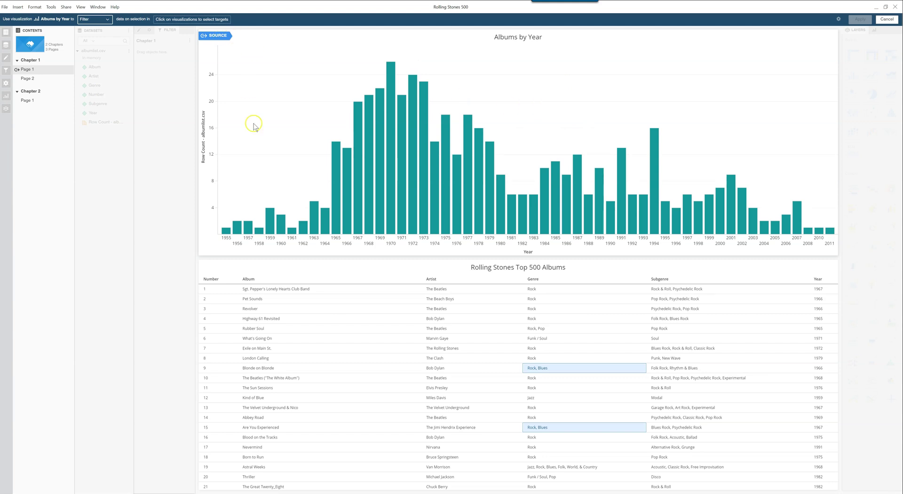
click(397, 329)
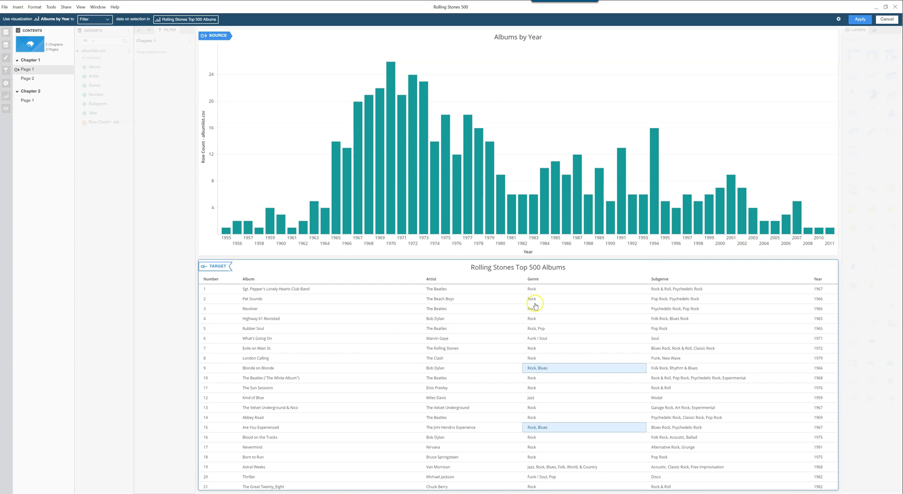
click(858, 20)
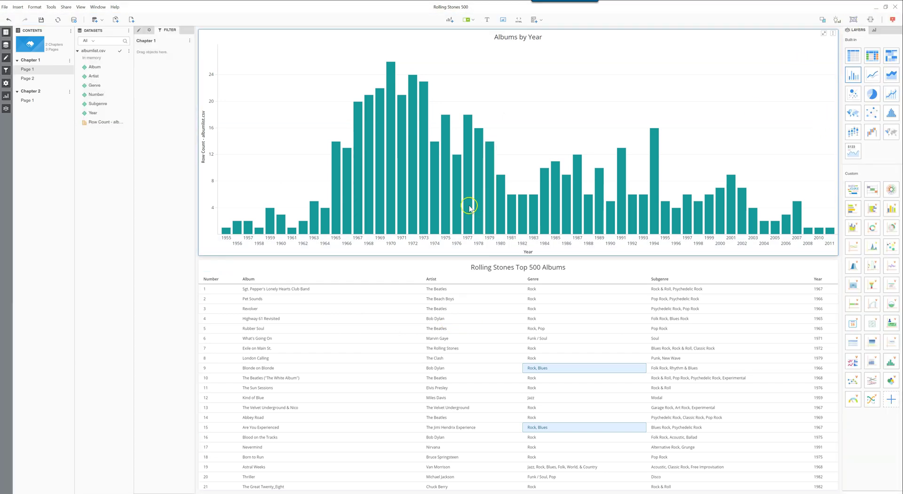
Filter the table by clicking the 1974, 1970, 1967, 1965 and 1959 bars, then marquee 1955–1958 and clear
click(435, 200)
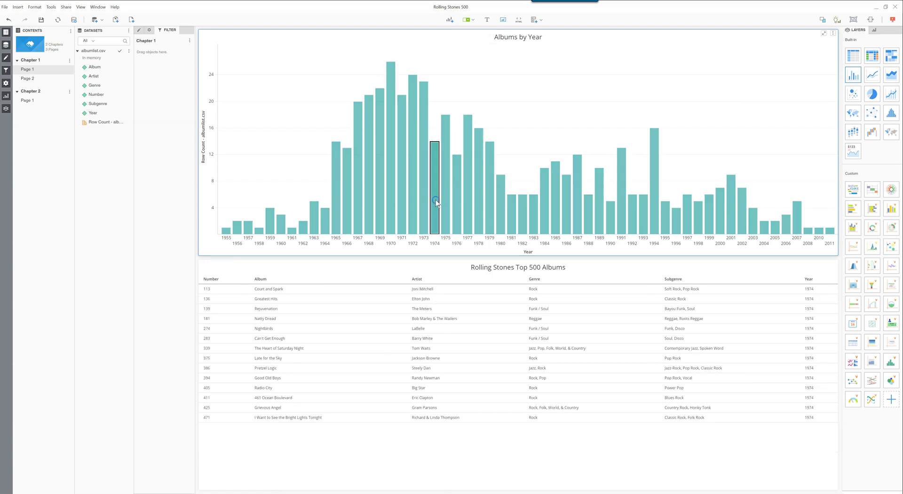
click(393, 200)
click(357, 202)
click(338, 202)
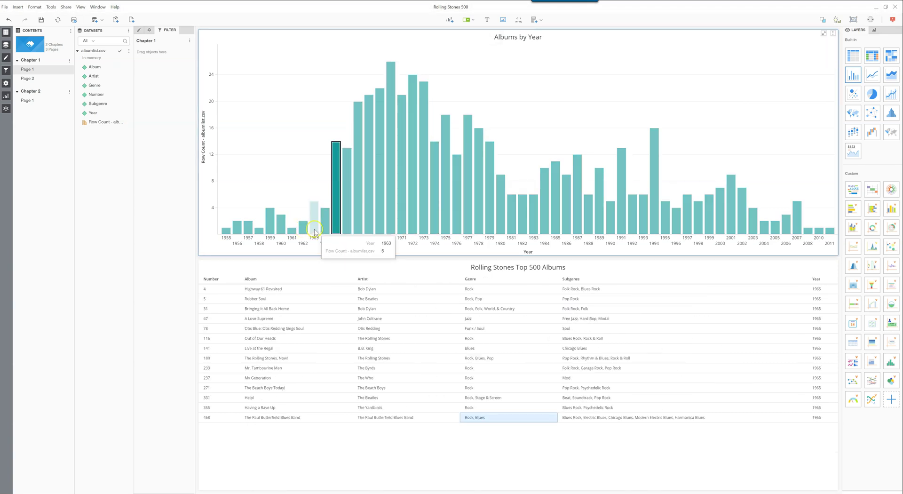
click(269, 225)
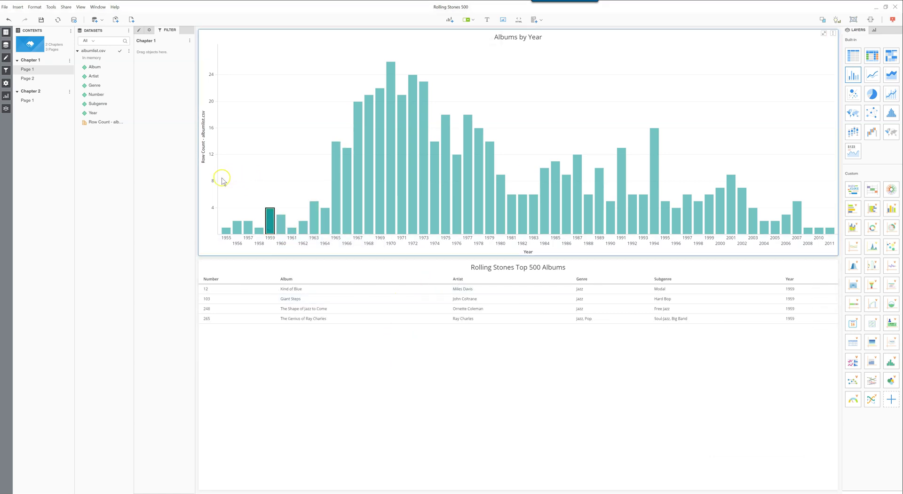
drag(221, 178, 262, 242)
click(267, 116)
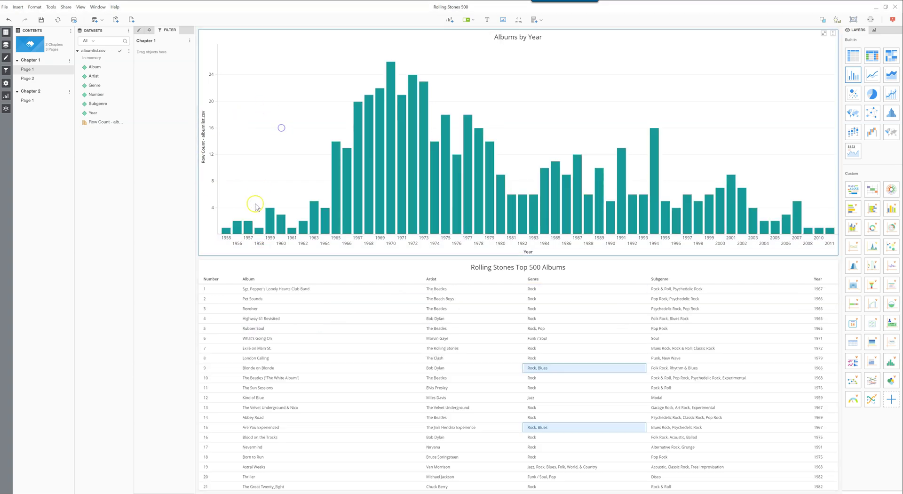
Multi-select the 1959–1962 bars, clear the selection, then select the 1967-filtered album table
click(270, 221)
ctrl+click(281, 229)
ctrl+click(292, 231)
ctrl+click(303, 228)
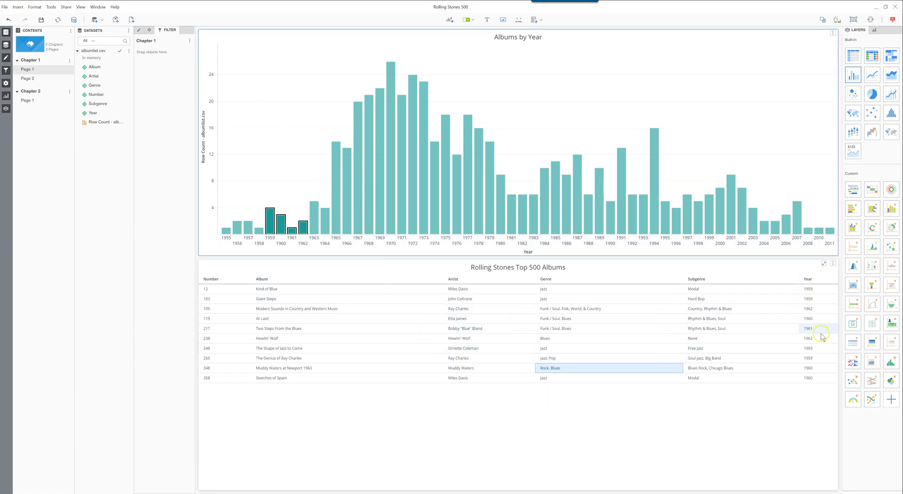
click(319, 103)
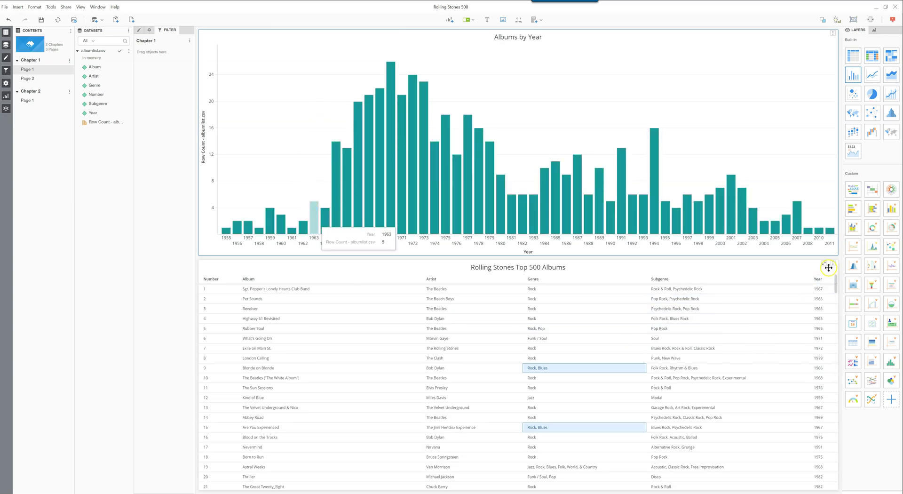
click(823, 288)
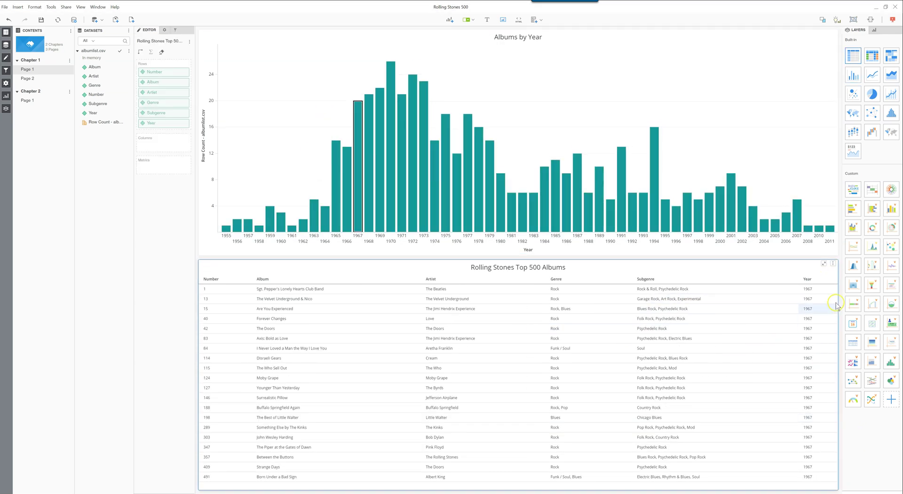
Create a This Dossier contextual link from the album table to Page 2's Visualization 1
click(833, 263)
click(805, 300)
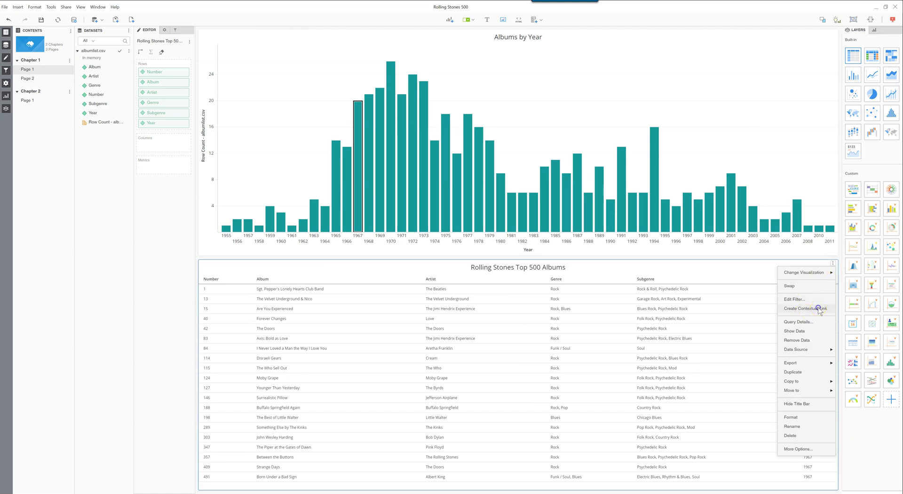
click(820, 309)
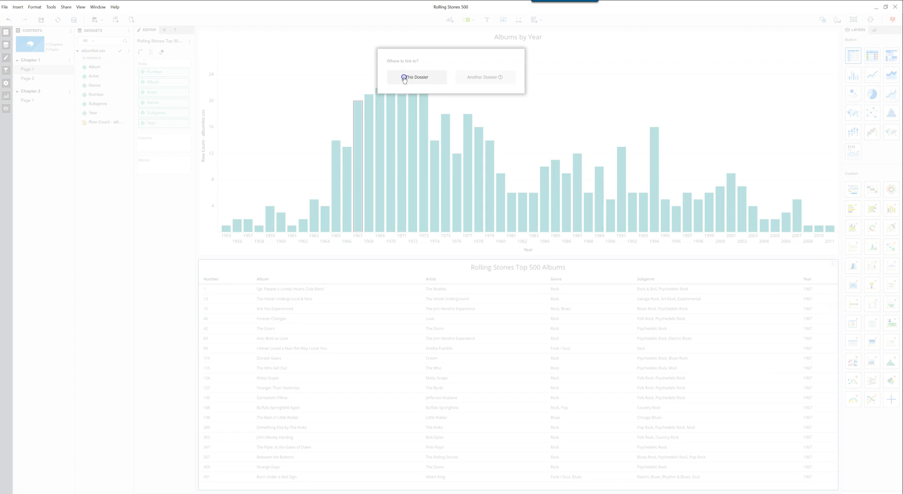
click(403, 78)
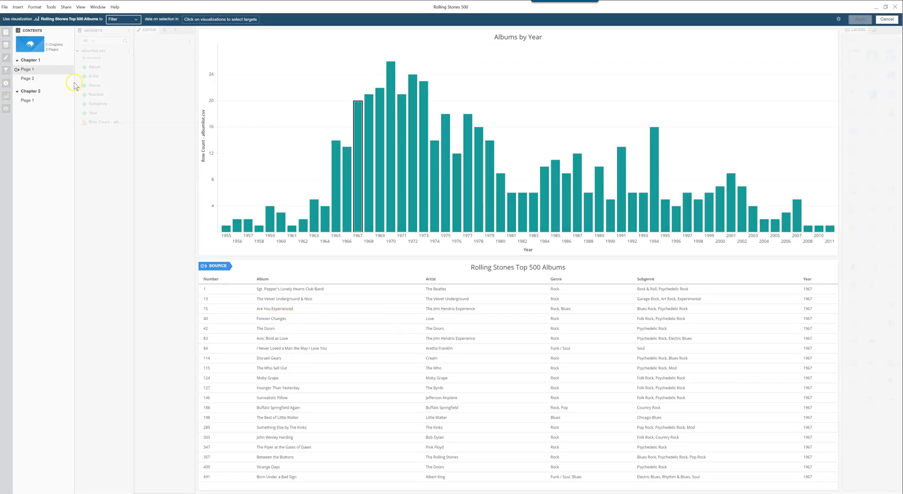
click(32, 79)
click(226, 93)
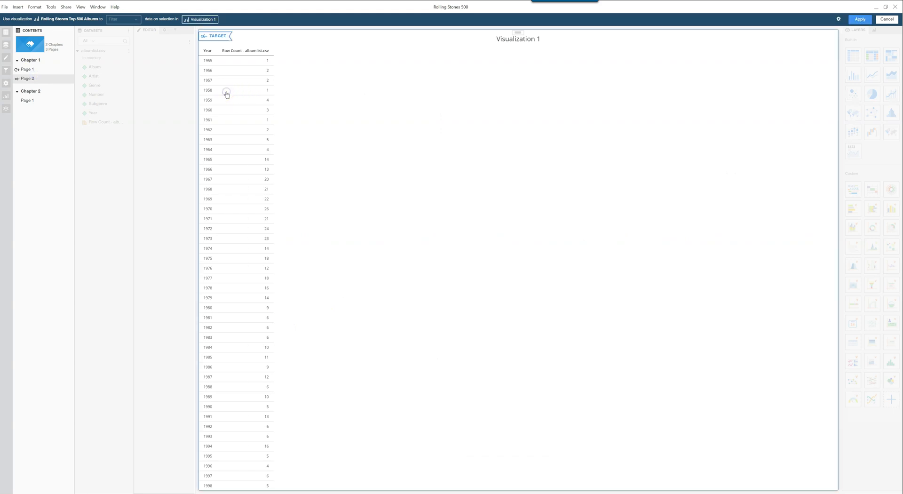
click(858, 20)
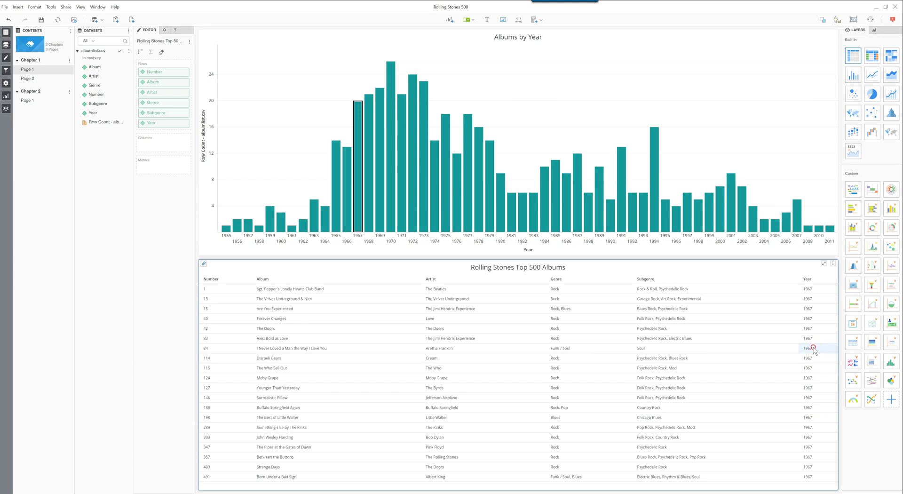
Jump from a 1967 Year cell to Page 2, then clear Visualization 1's Year = 1967 filter
right_click(813, 348)
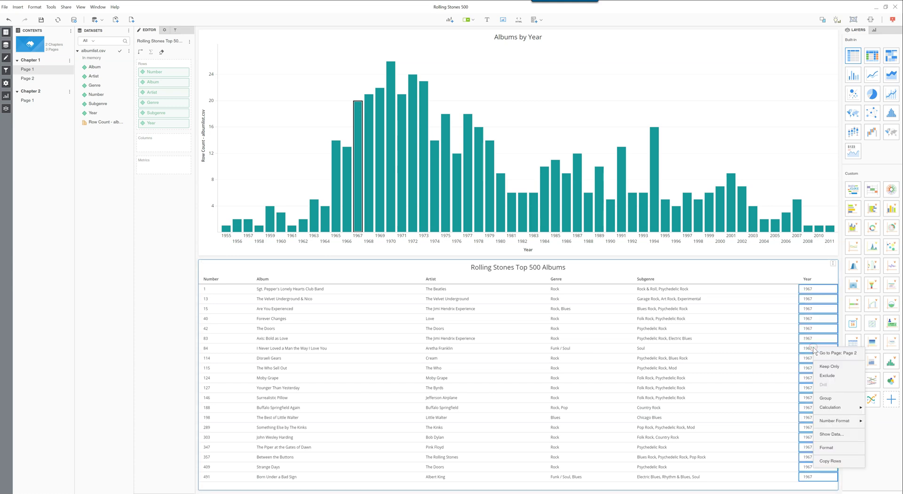
click(839, 353)
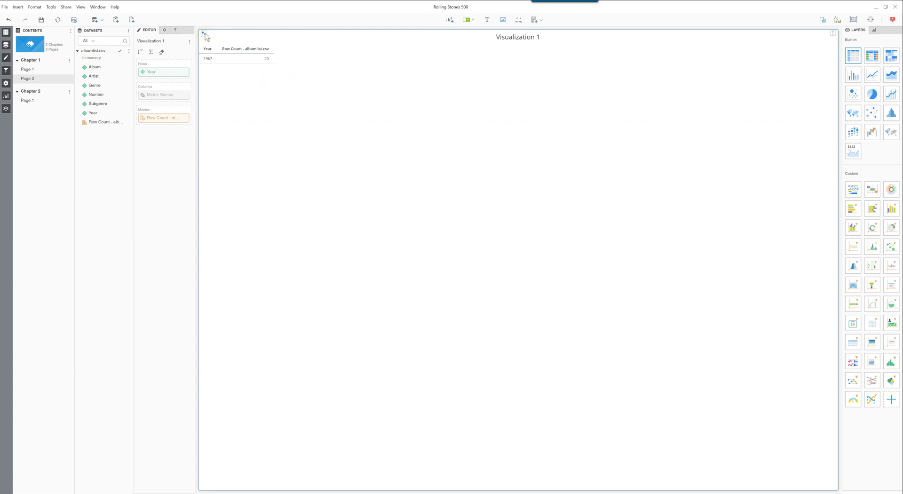
click(205, 34)
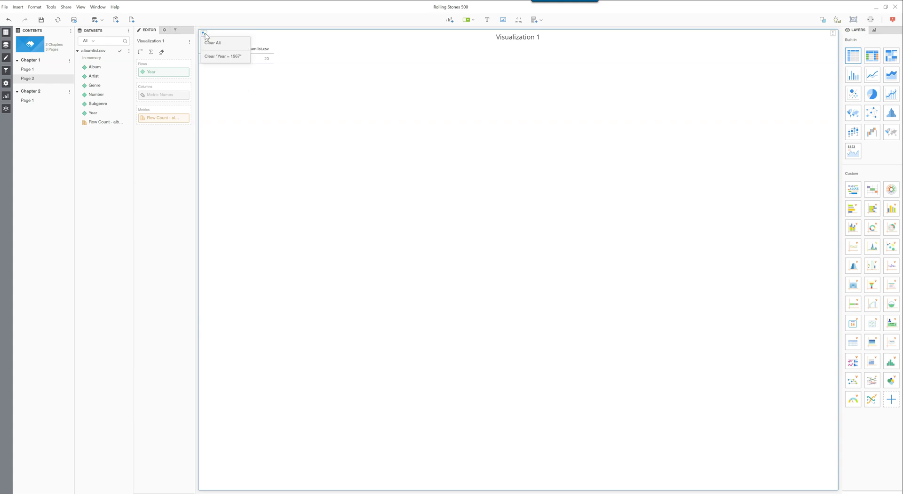
click(213, 43)
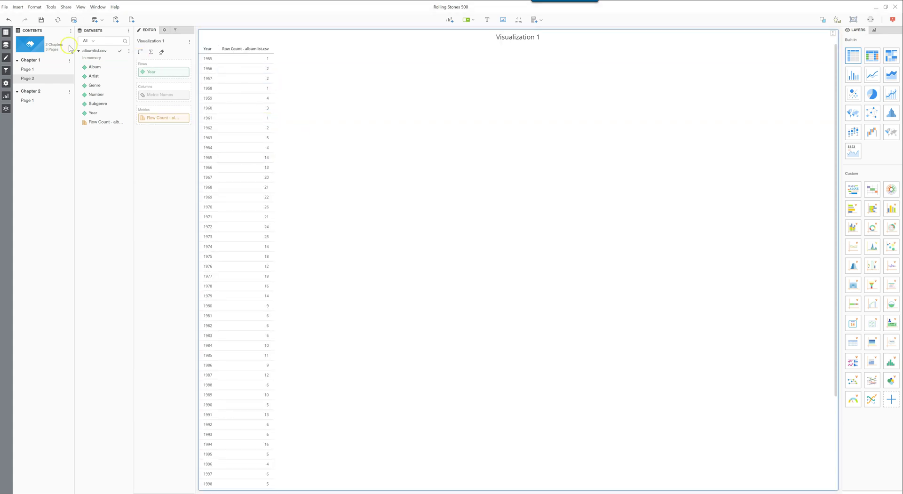
Back on Page 1, deselect the 1967 bar and jump from a 1979 Year cell to Page 2
click(32, 69)
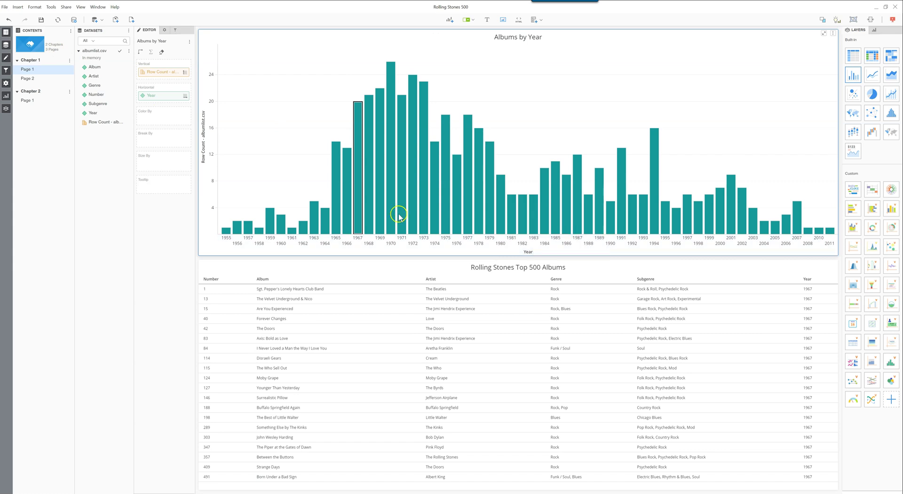
click(356, 201)
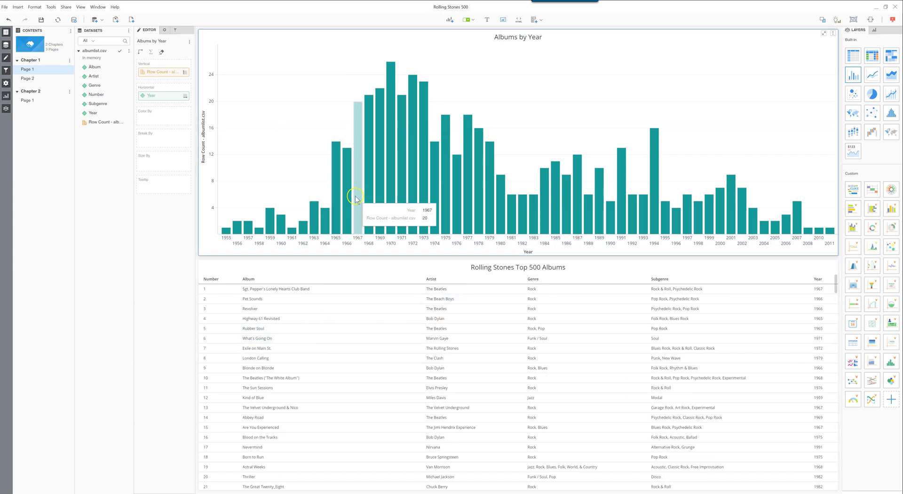
right_click(818, 360)
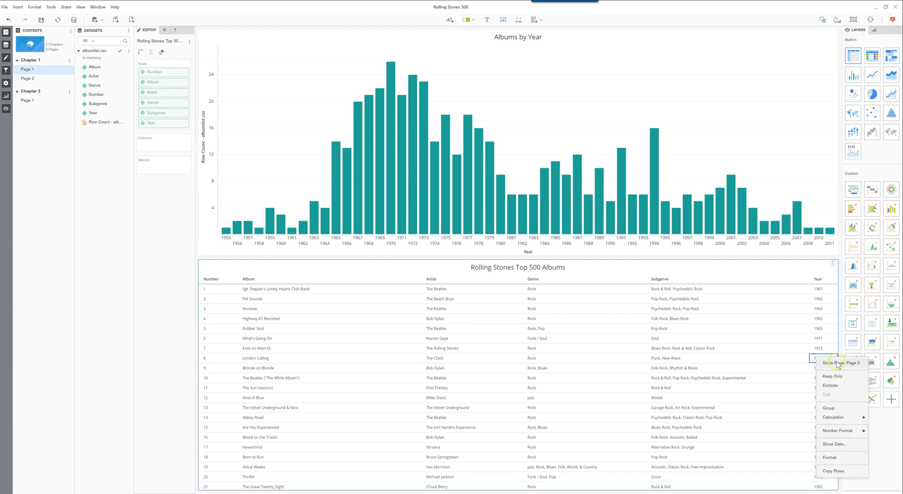
click(836, 362)
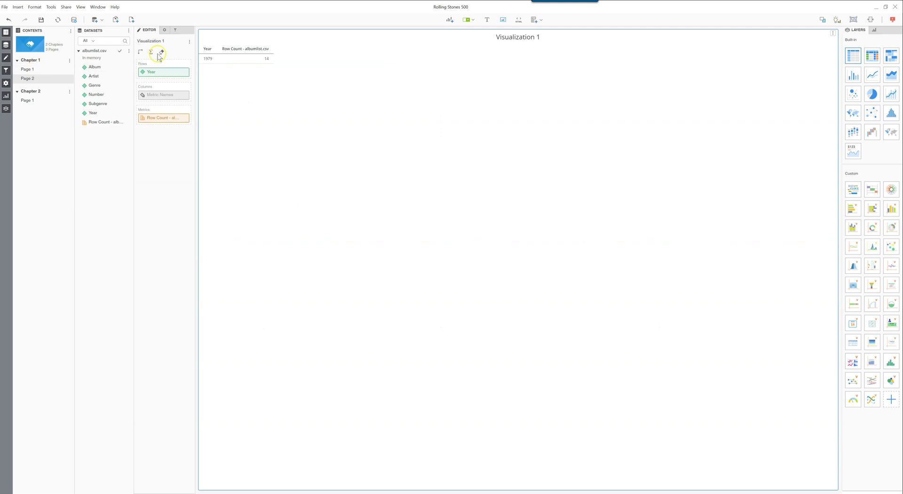
Clear all of Visualization 1's filters and return to Page 1
click(207, 37)
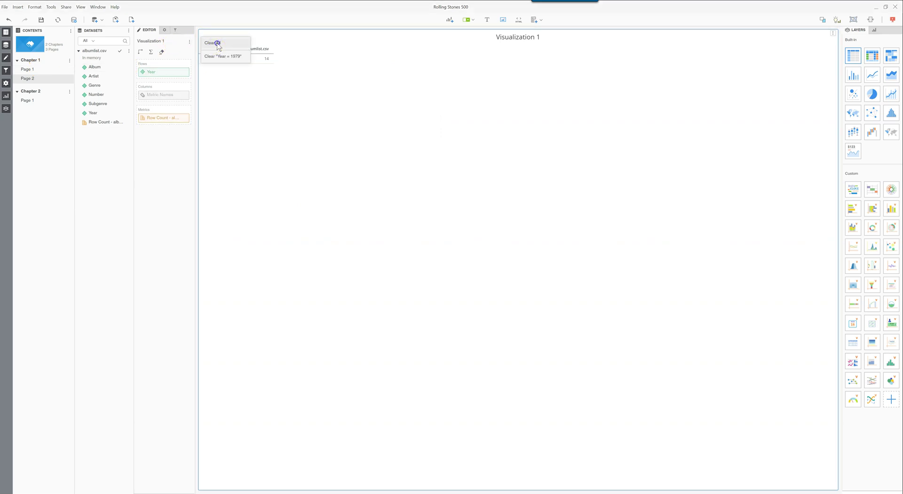
click(216, 43)
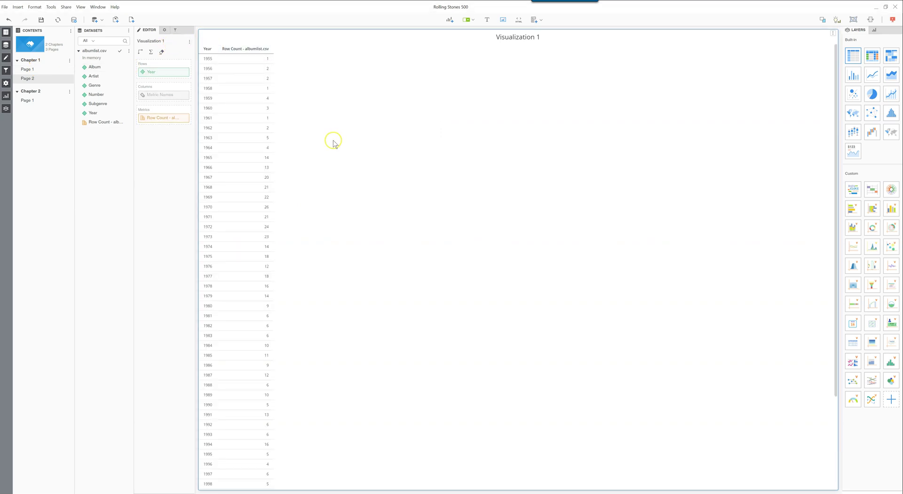
click(30, 69)
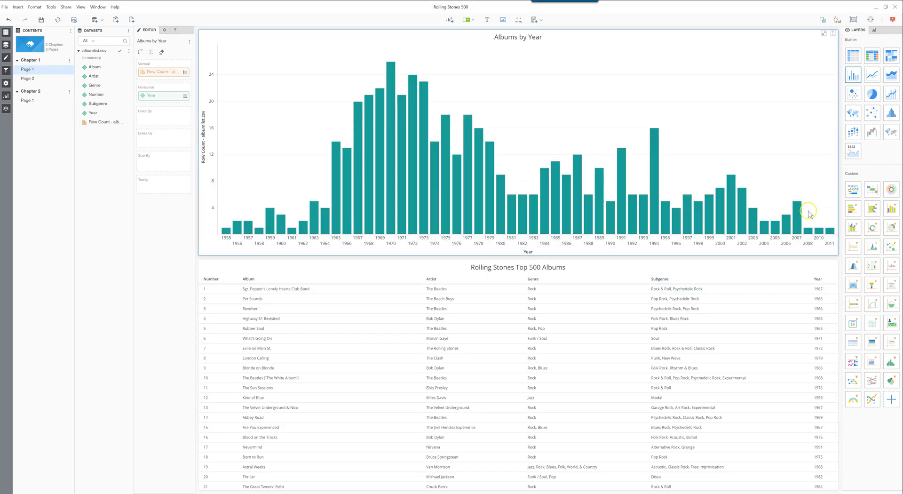
click(665, 268)
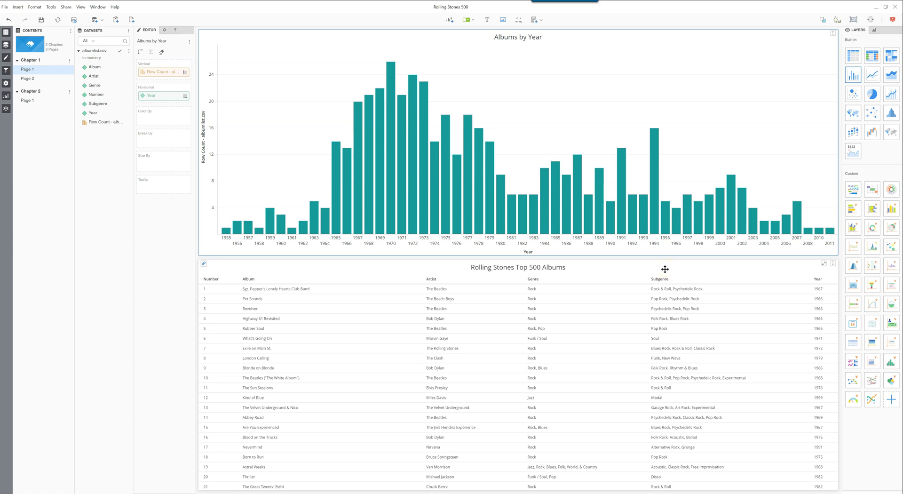
click(665, 268)
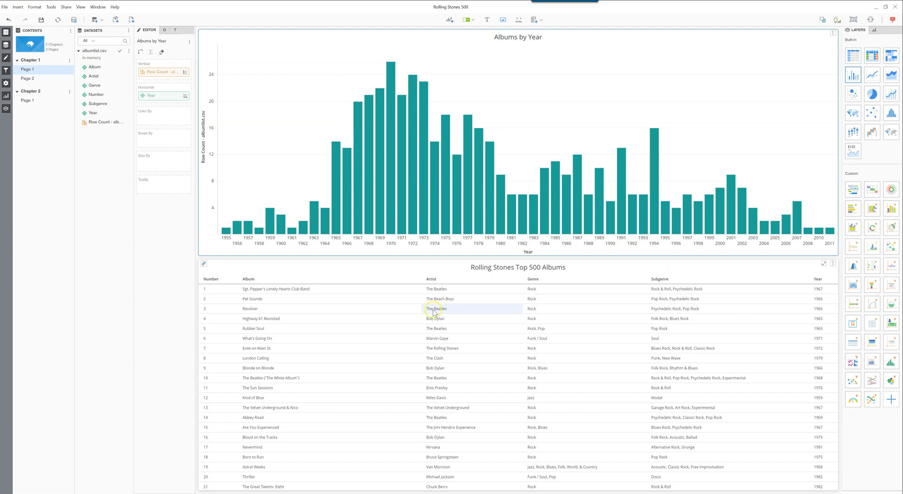
click(203, 265)
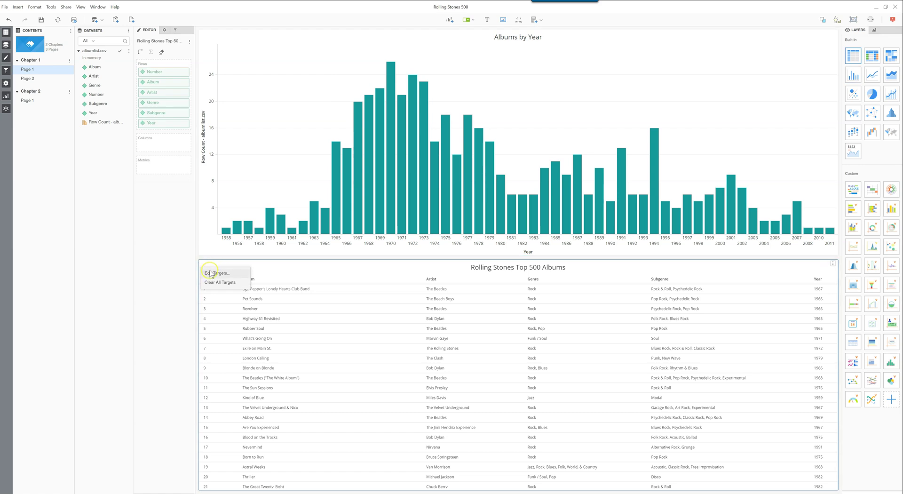
click(212, 274)
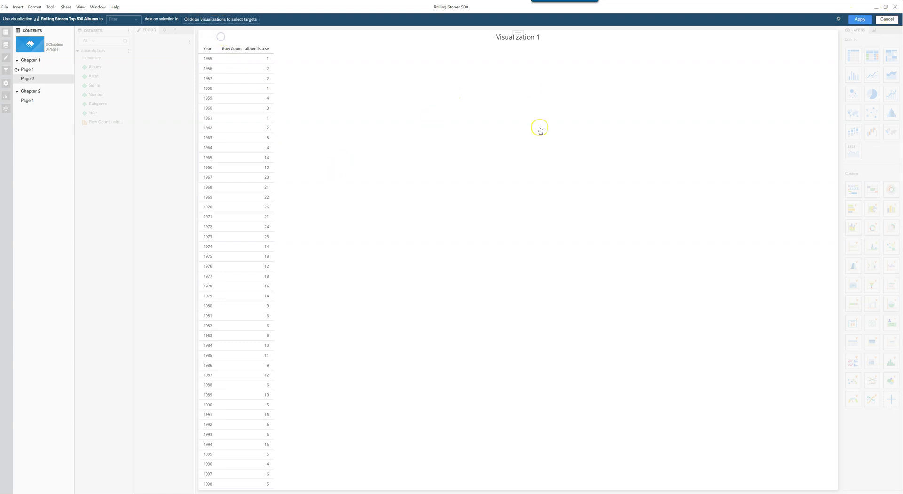
click(863, 19)
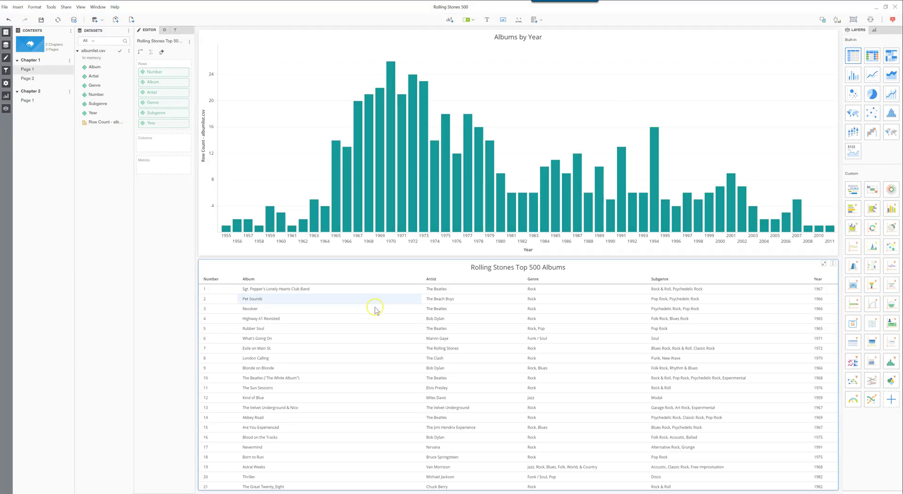
click(290, 47)
click(486, 259)
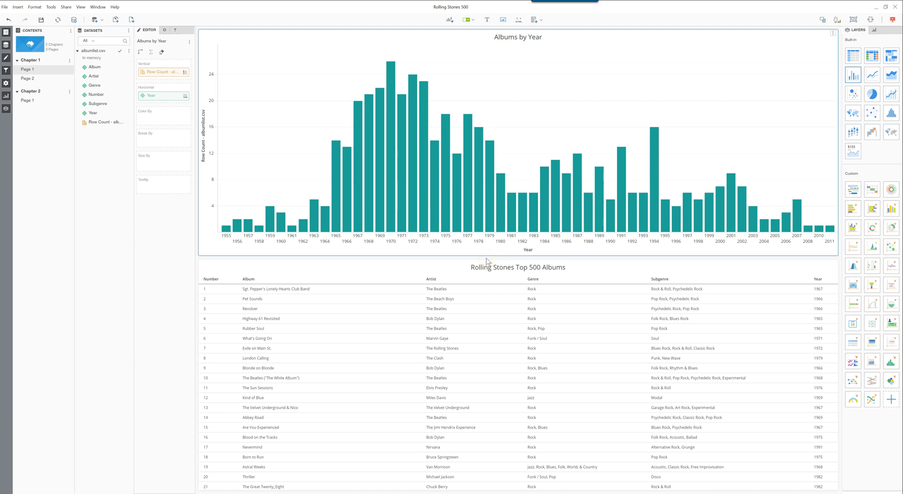